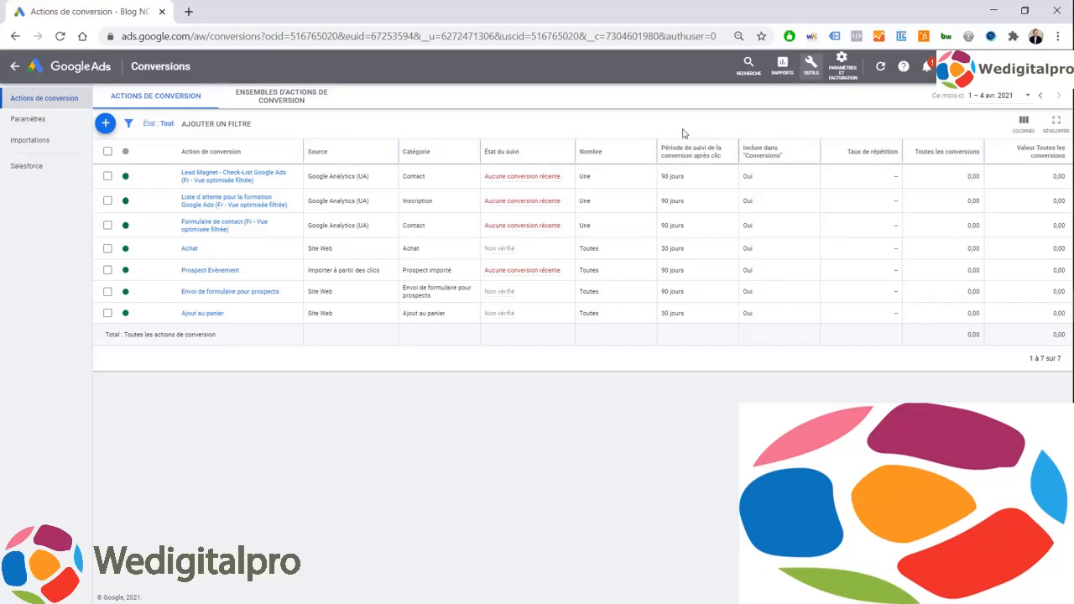
# Start a new website conversion action and set its category to "Envoi de formulaire pour prospects".
pyautogui.click(106, 125)
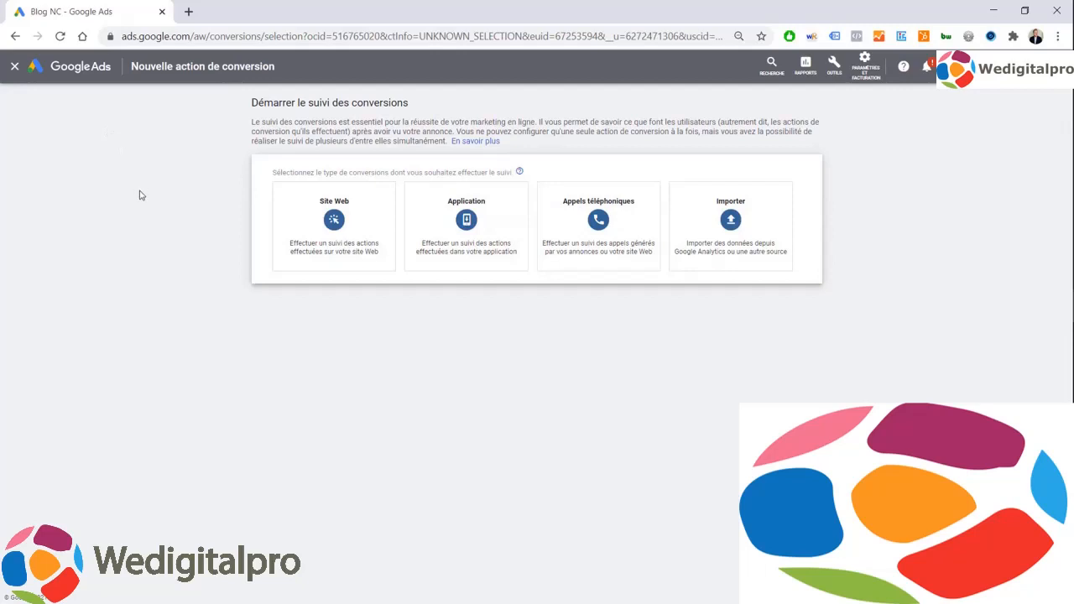
pyautogui.click(308, 228)
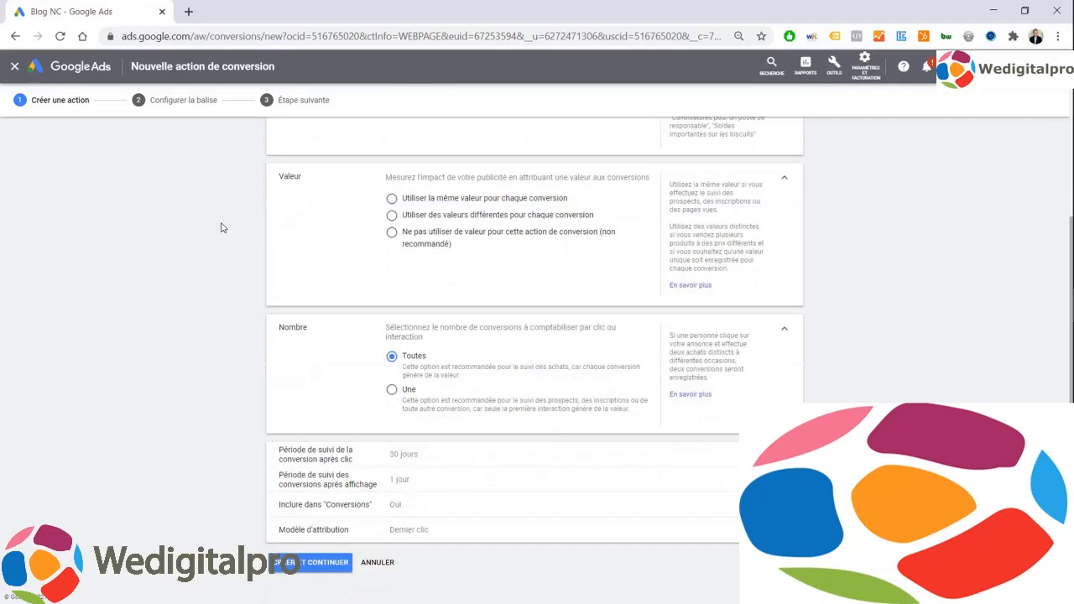
pyautogui.scroll(2, 223, 227)
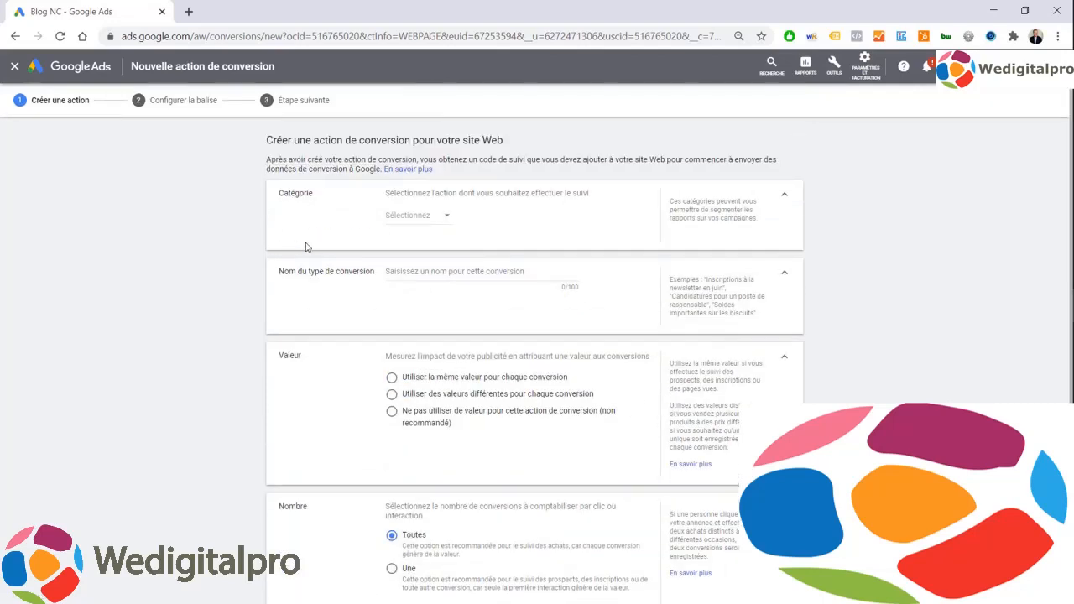
pyautogui.click(402, 218)
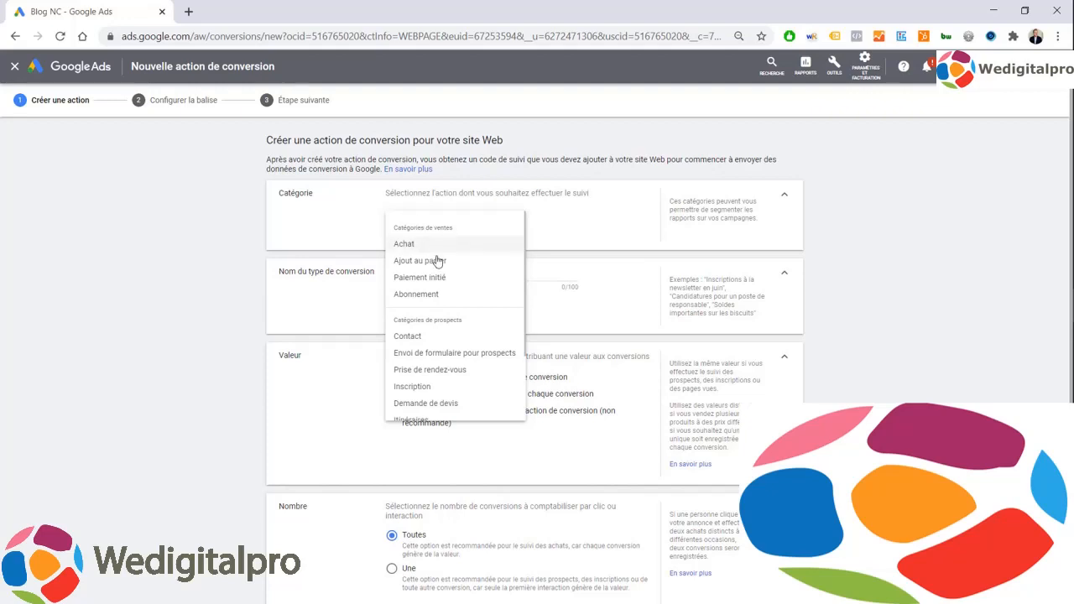
pyautogui.click(456, 352)
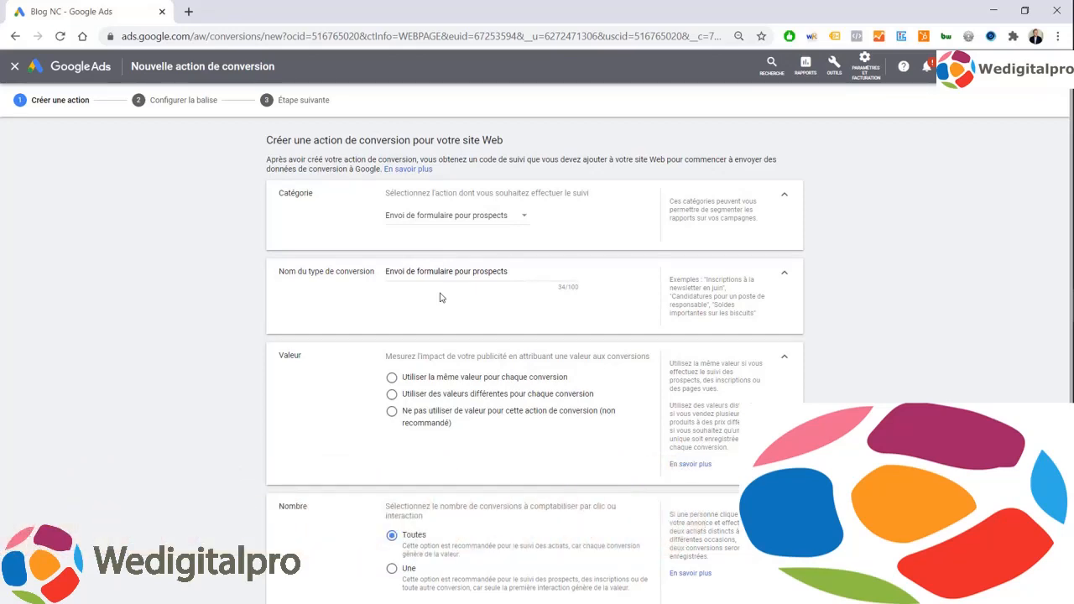
# Name the conversion type "Prospect Contact".
pyautogui.tripleClick(442, 273)
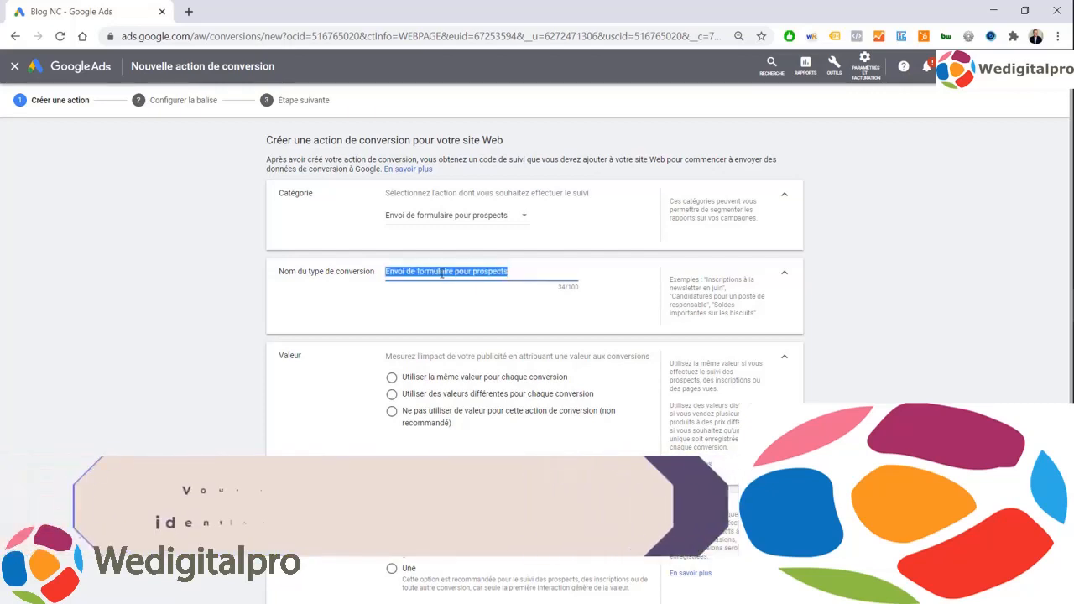
pyautogui.write('Prospec')
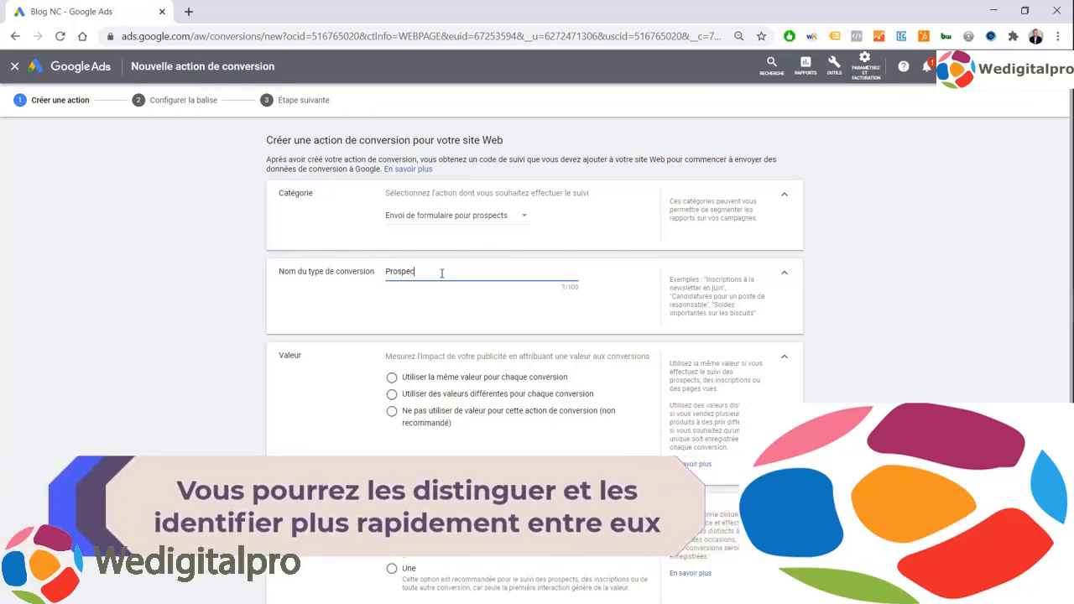
pyautogui.write('t Contact')
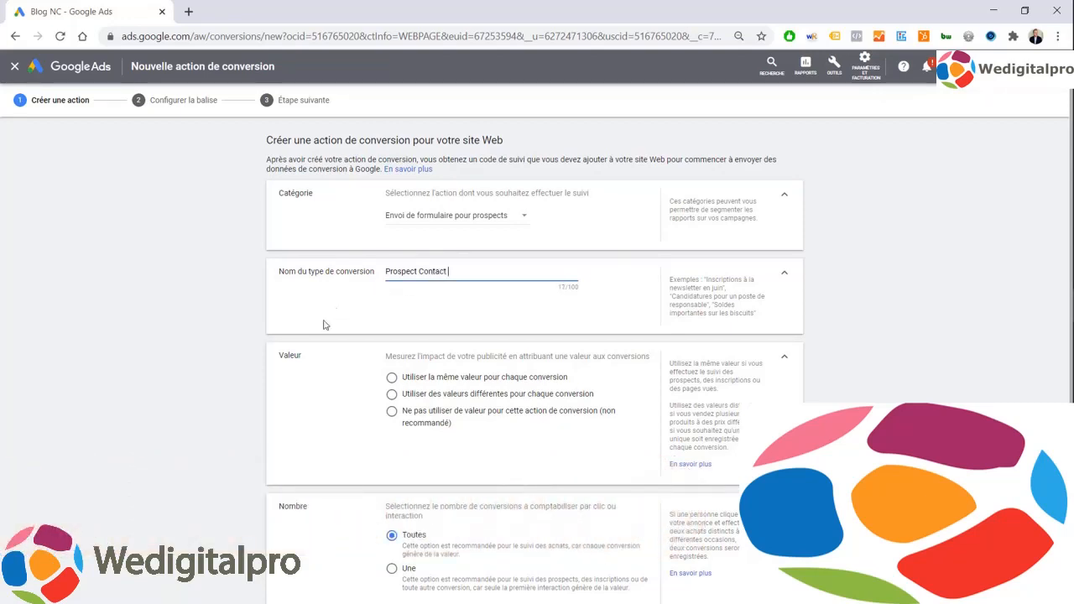
pyautogui.click(313, 390)
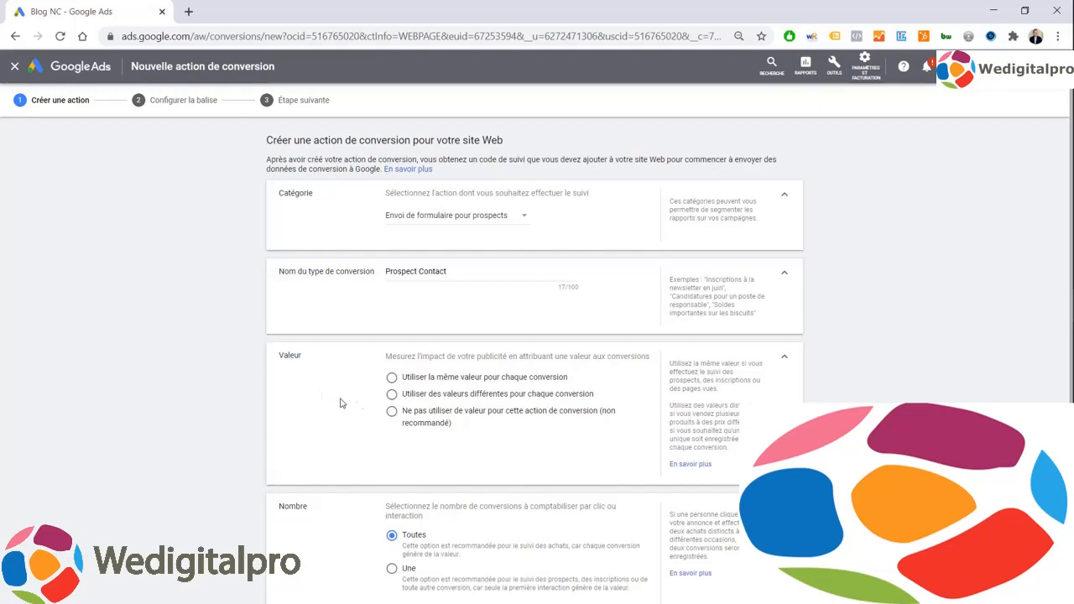
# Choose to use the same value for each conversion and set that value to 39 euros.
pyautogui.click(390, 410)
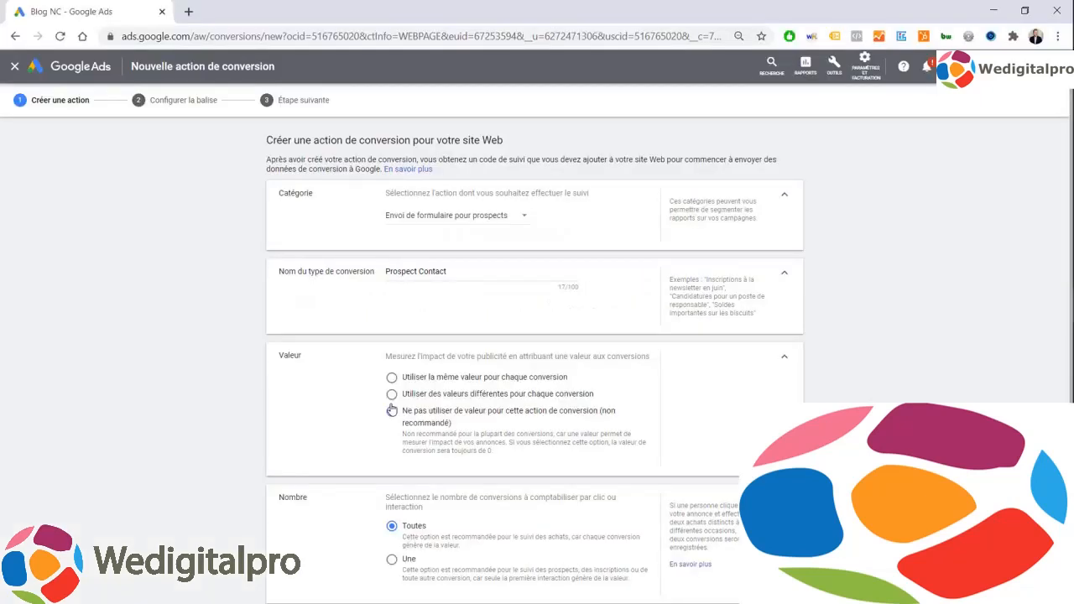
pyautogui.click(391, 410)
pyautogui.click(392, 378)
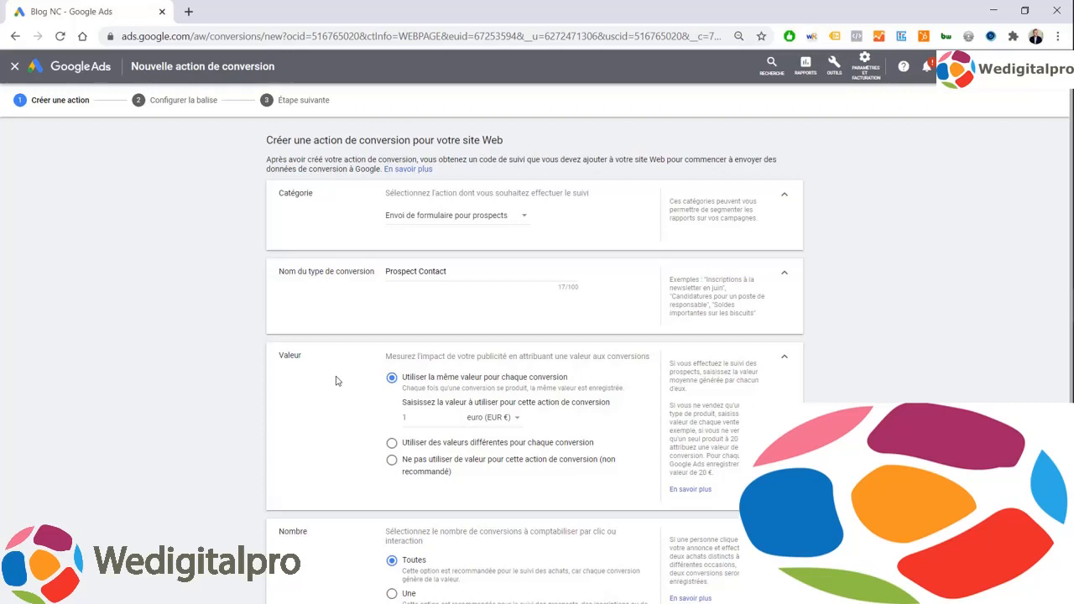
pyautogui.click(437, 415)
pyautogui.press('BackSpace')
pyautogui.write('39')
pyautogui.click(340, 417)
# Switch the value setting to different values for each conversion and set the count to "Une".
pyautogui.click(392, 443)
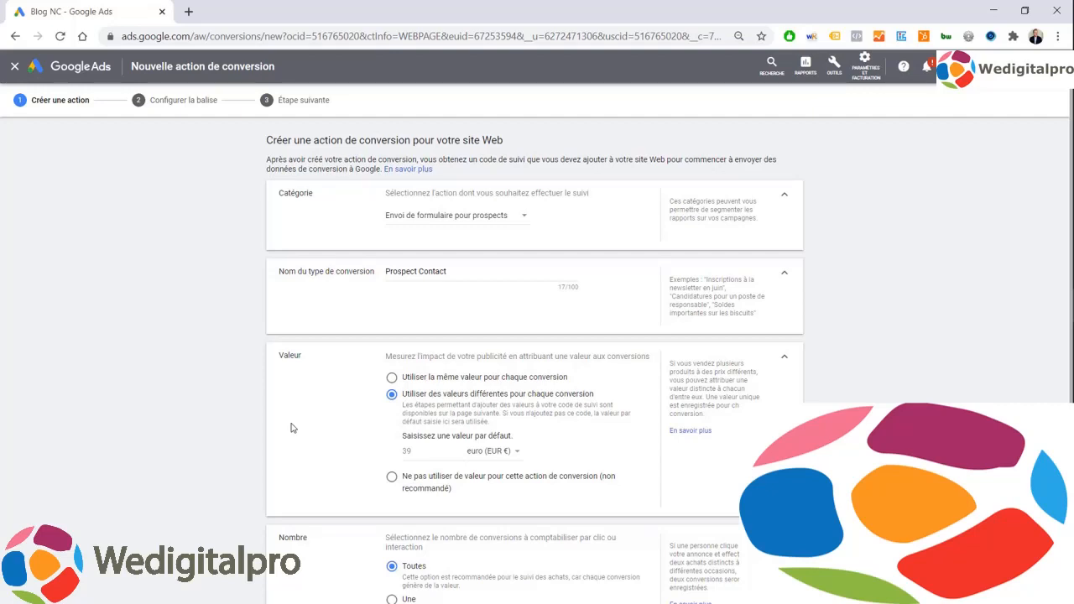
pyautogui.scroll(-2, 292, 428)
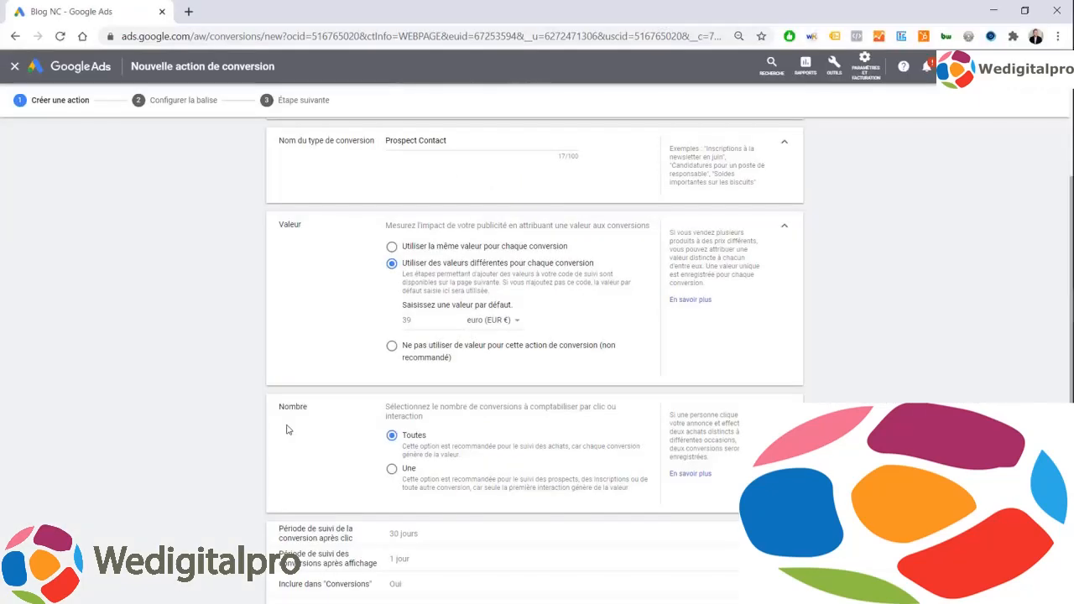
pyautogui.click(390, 468)
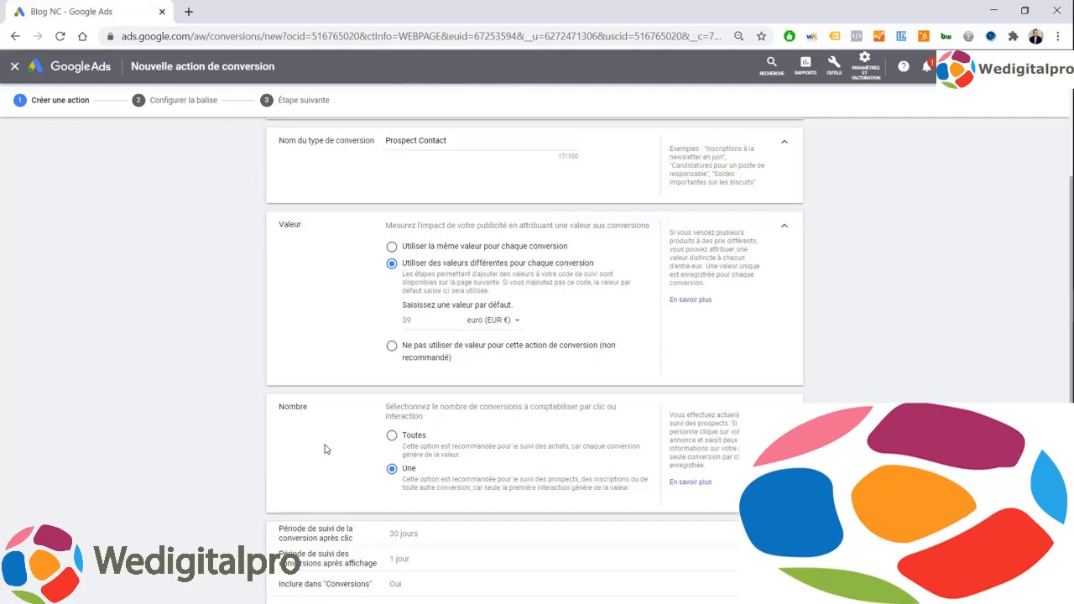
# Set the post-click conversion tracking period to "90 jours".
pyautogui.scroll(-1, 326, 449)
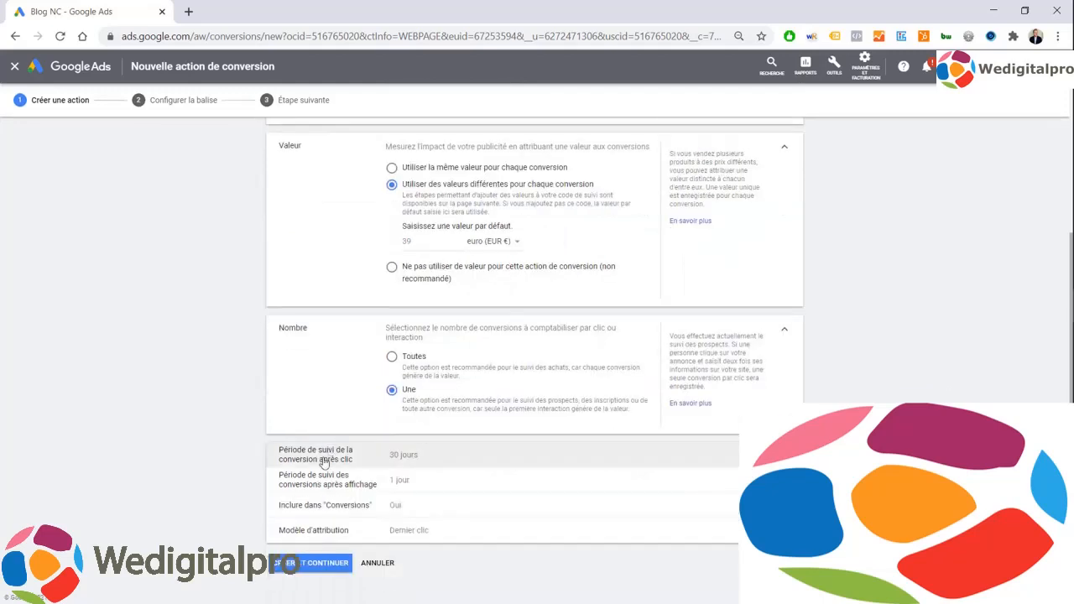
pyautogui.click(323, 458)
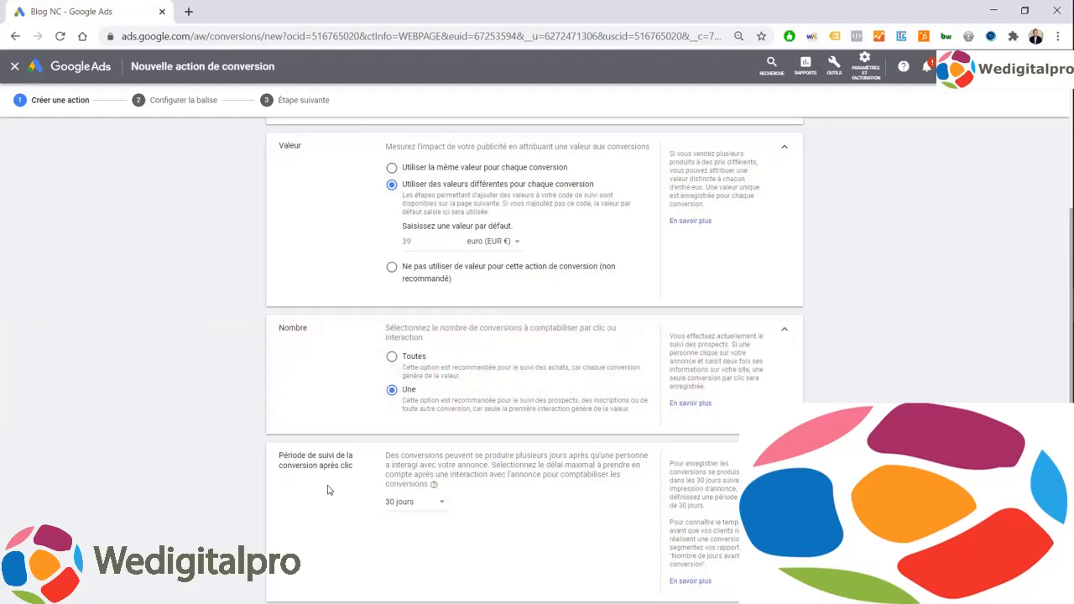
pyautogui.moveTo(377, 507); pyautogui.dragTo(386, 505)
pyautogui.click(400, 503)
pyautogui.click(411, 377)
# Examine the view-through tracking period, the inclusion in "Conversions" and the available attribution models.
pyautogui.scroll(-3, 243, 473)
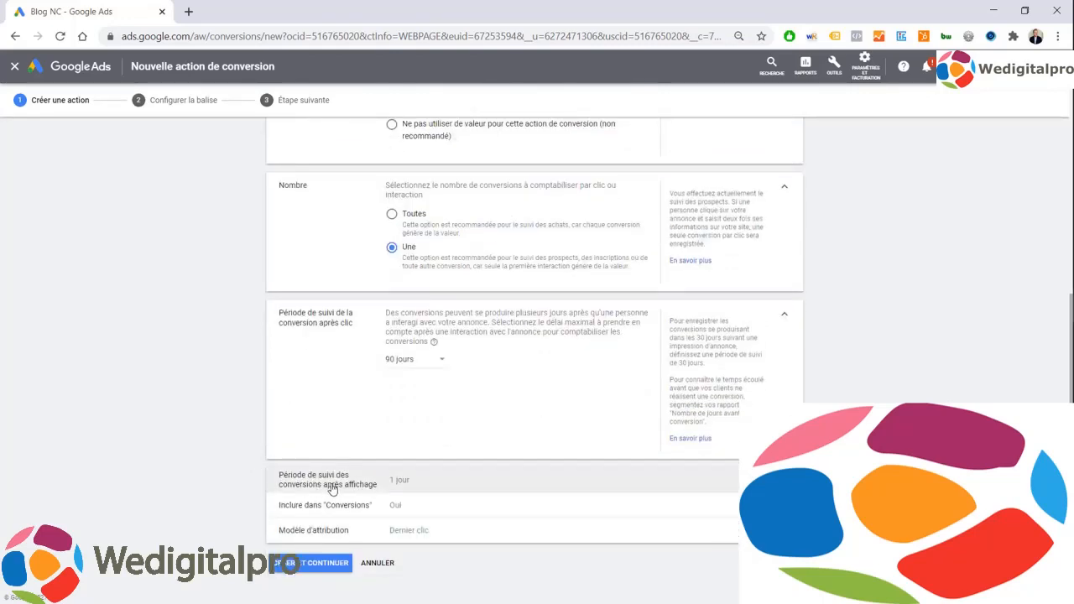
pyautogui.click(324, 486)
pyautogui.scroll(-2, 322, 515)
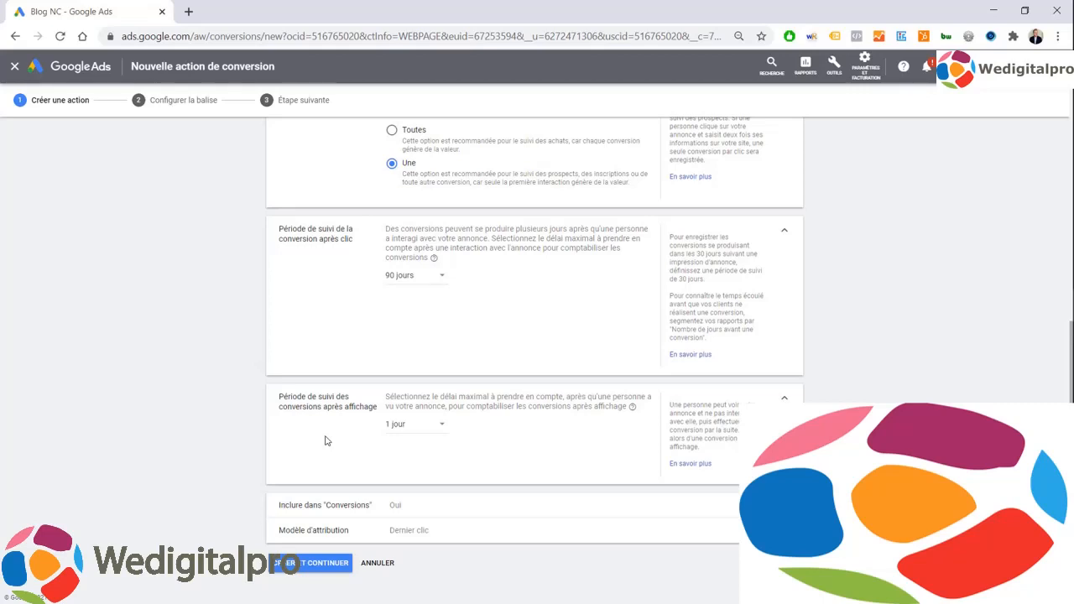
pyautogui.click(331, 507)
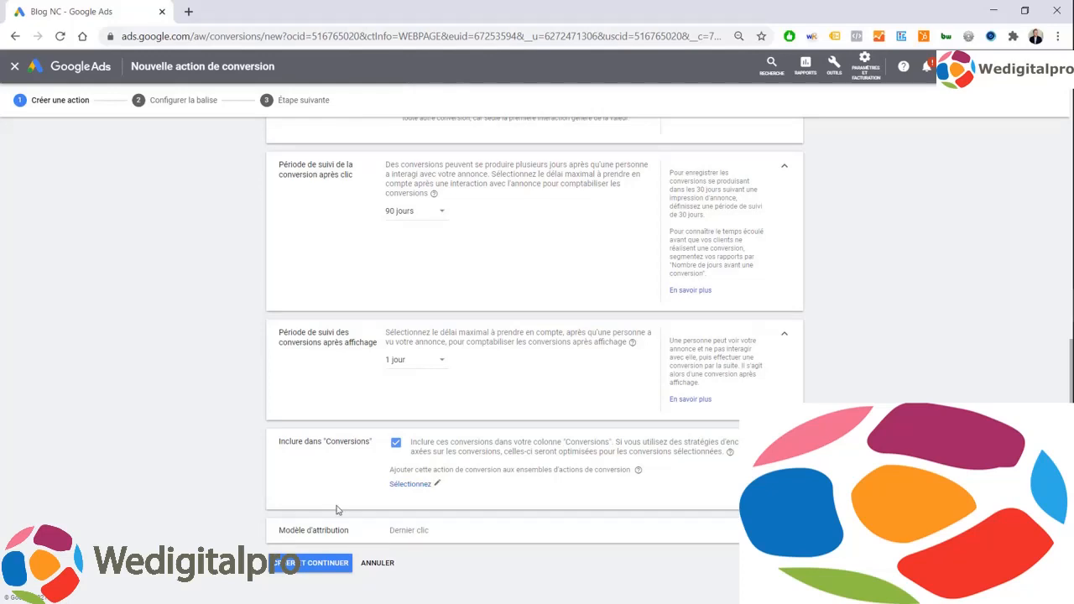
pyautogui.click(339, 533)
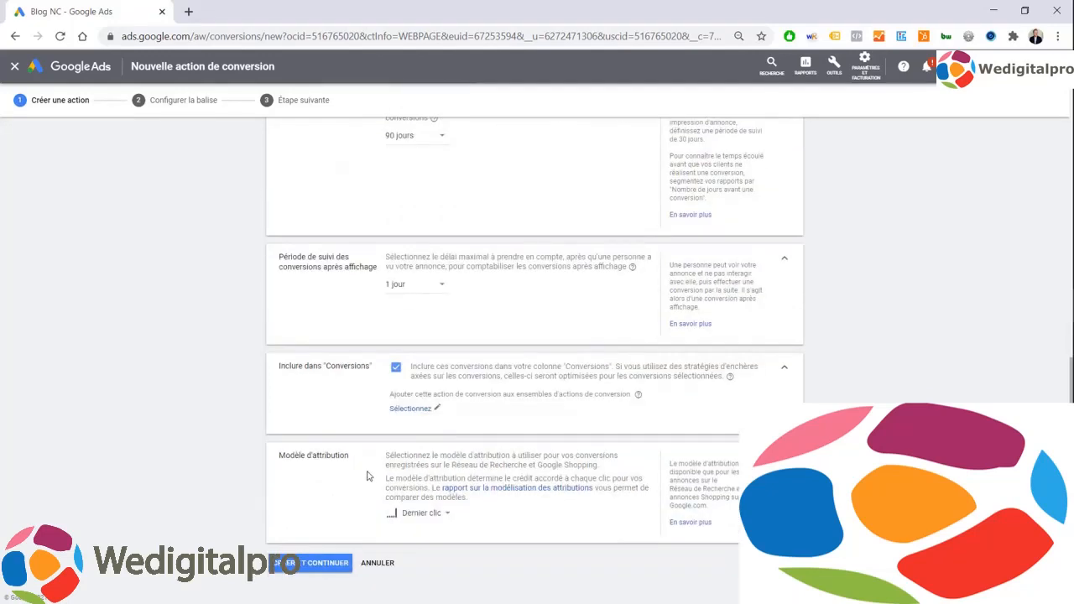
pyautogui.click(415, 511)
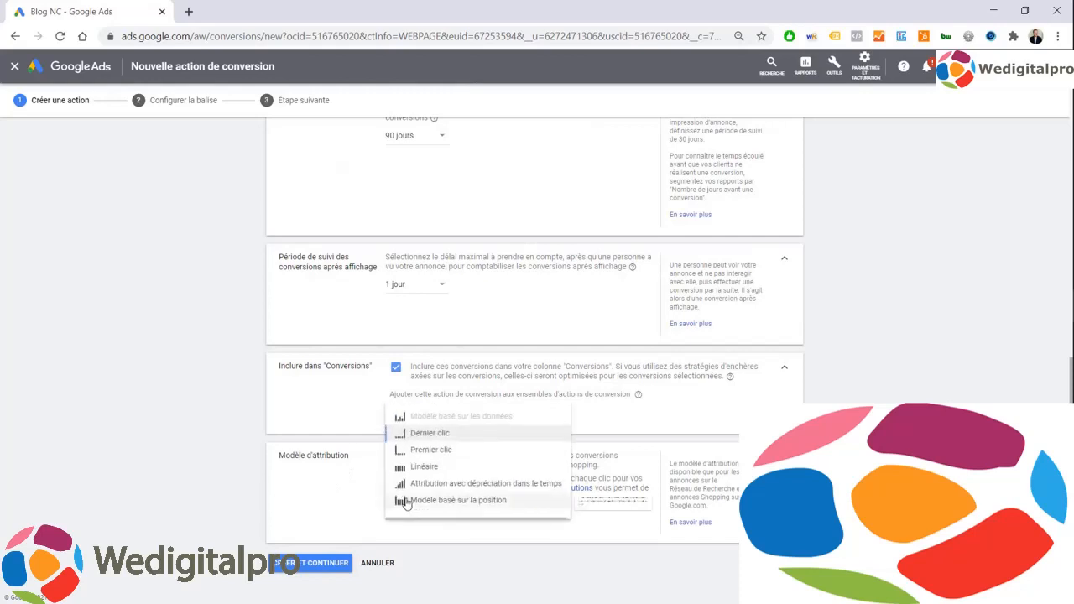
pyautogui.moveTo(410, 499)
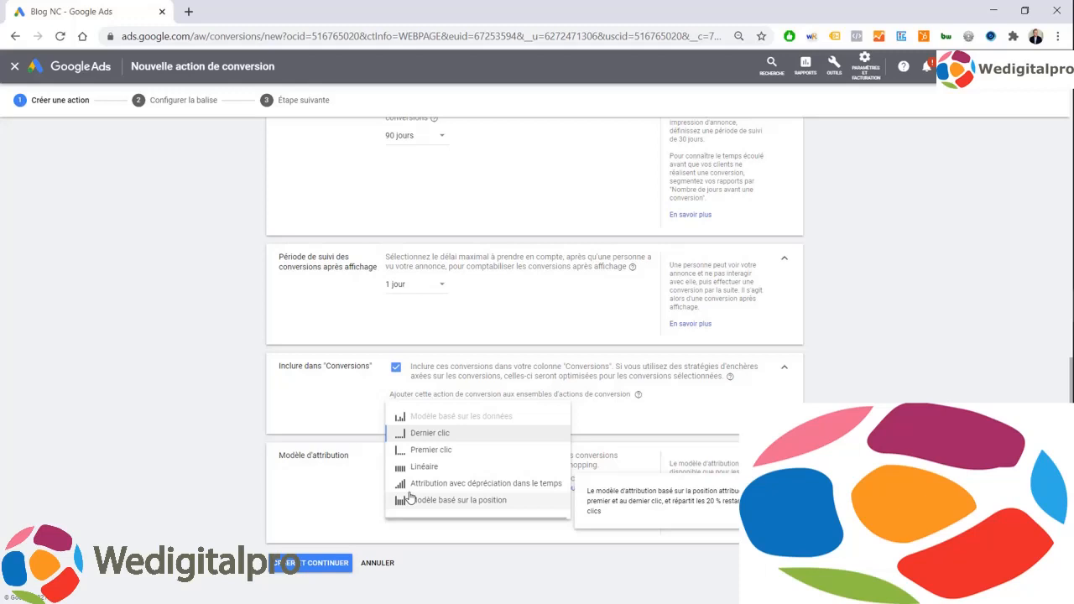
pyautogui.click(207, 479)
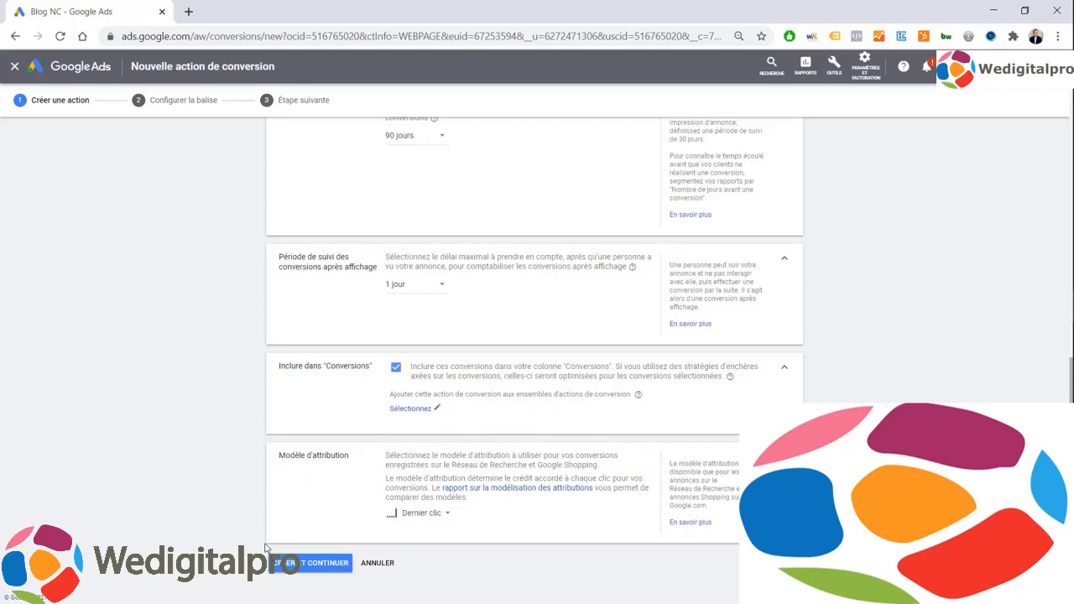
# Create the conversion action and choose self-installation of its tag, with the global site tag already installed from another conversion action in this account.
pyautogui.click(294, 566)
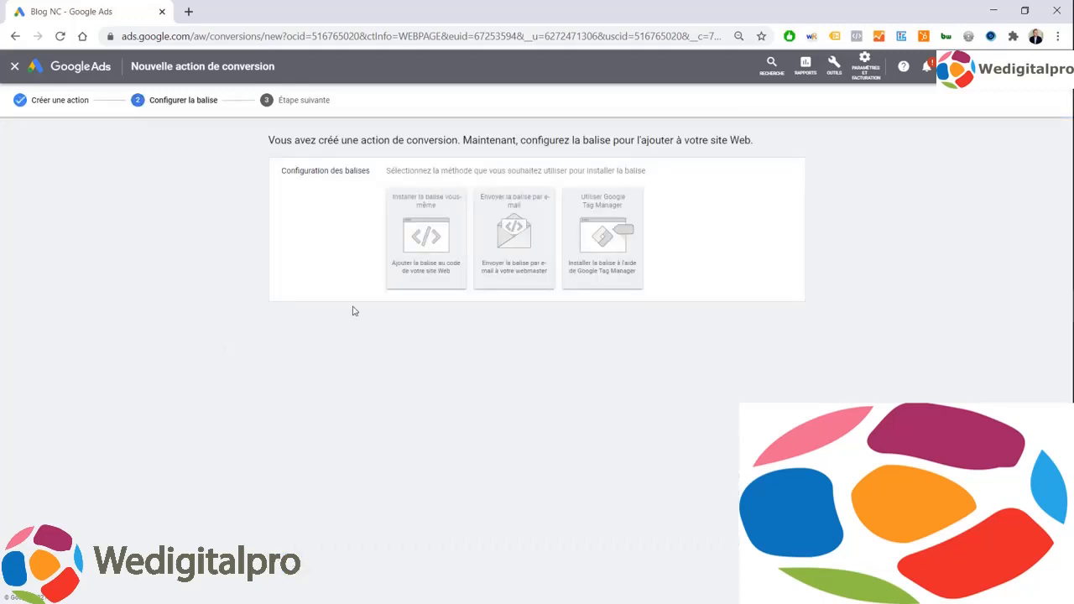
pyautogui.click(416, 254)
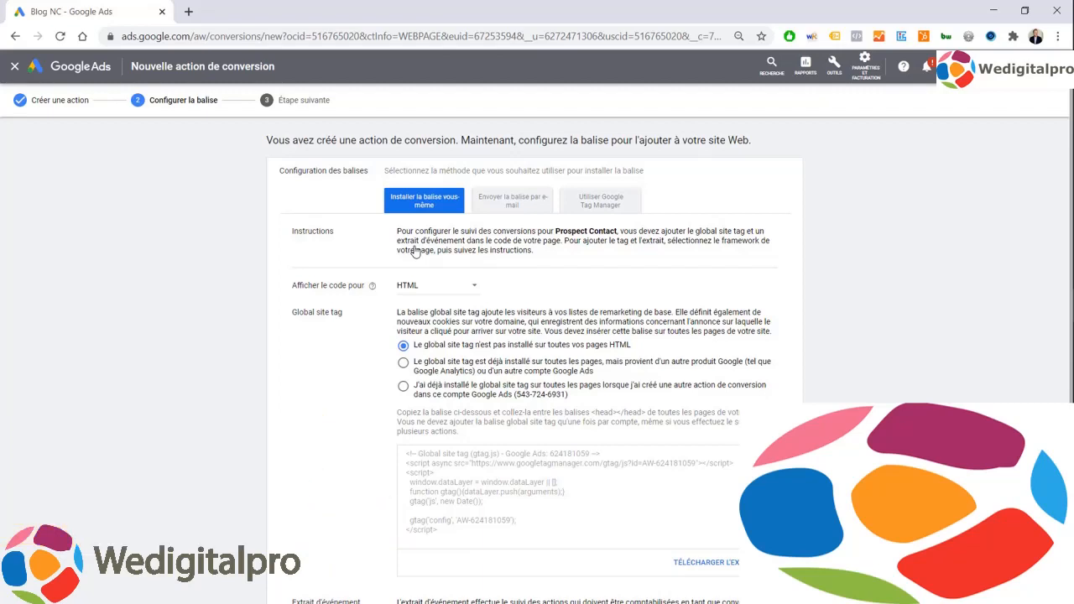
pyautogui.click(404, 386)
# Set the event snippet to track conversions on "Clic" and select the whole snippet code.
pyautogui.scroll(-2, 328, 408)
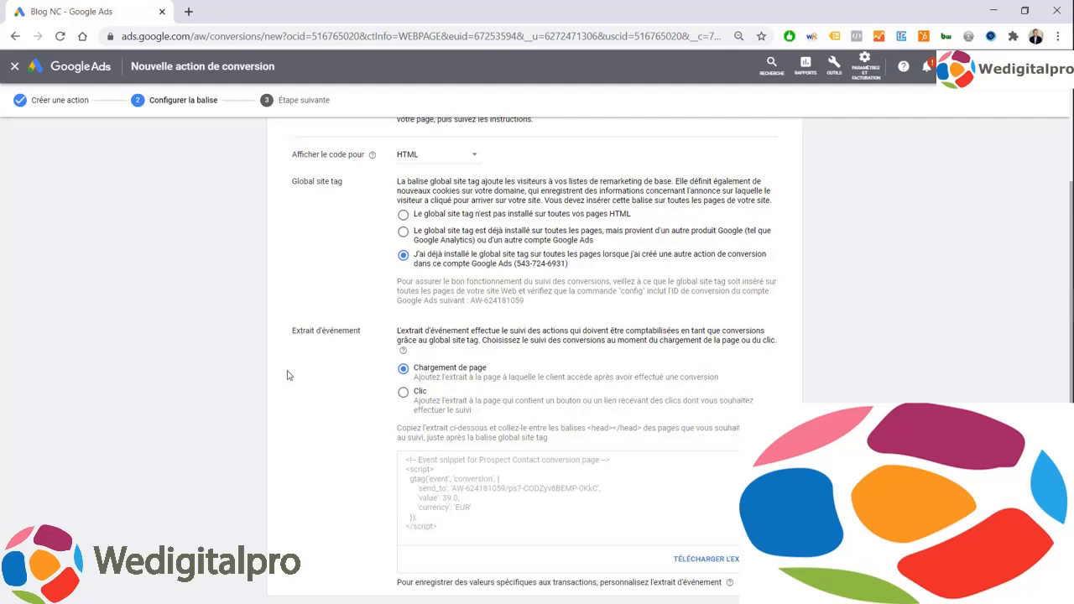
pyautogui.click(402, 392)
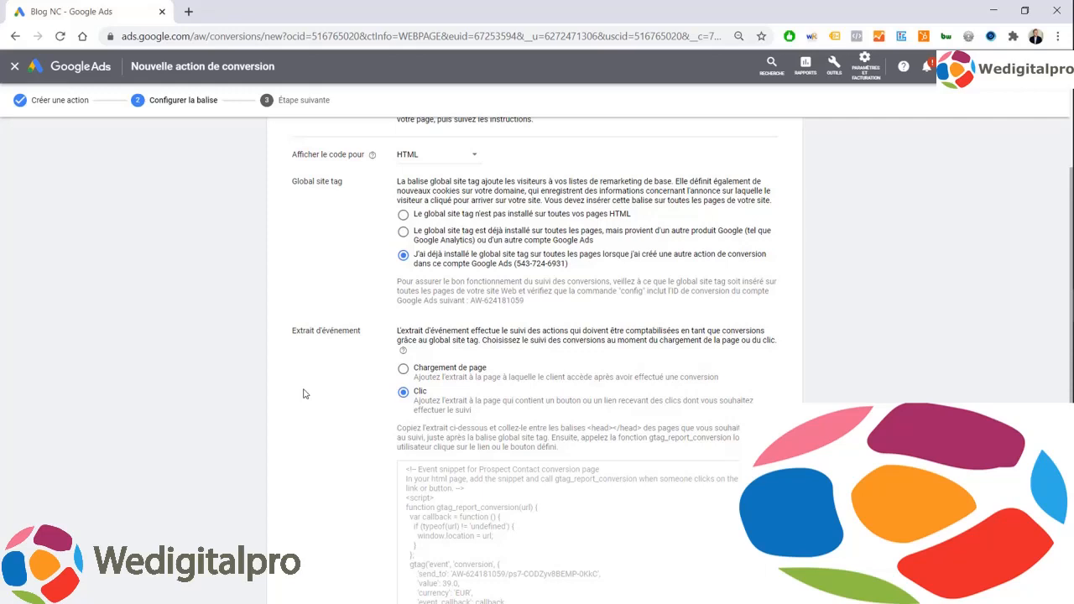
pyautogui.scroll(-1, 304, 394)
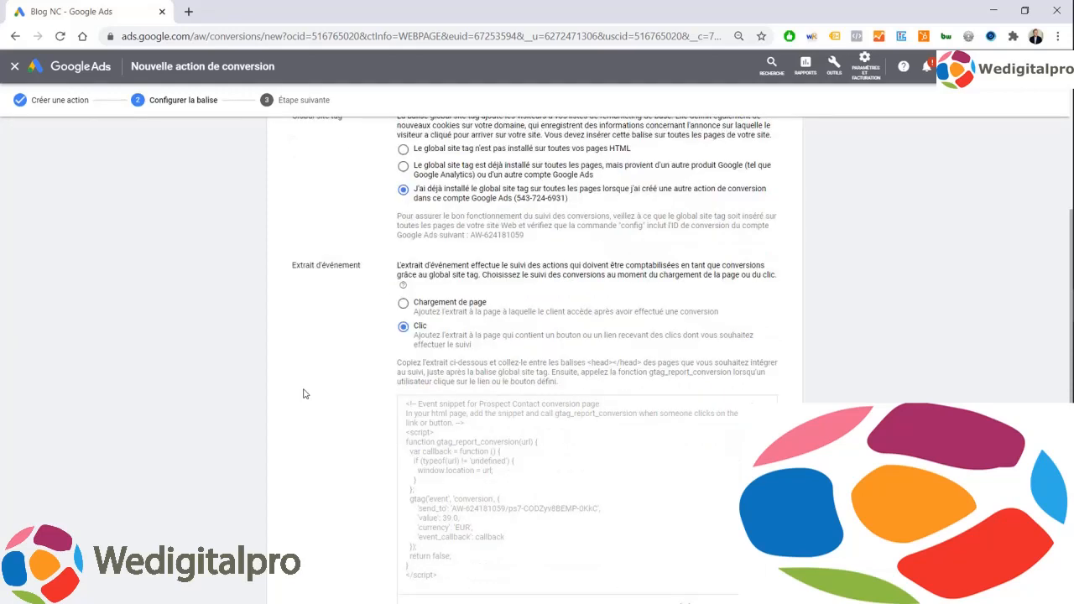
pyautogui.click(457, 427)
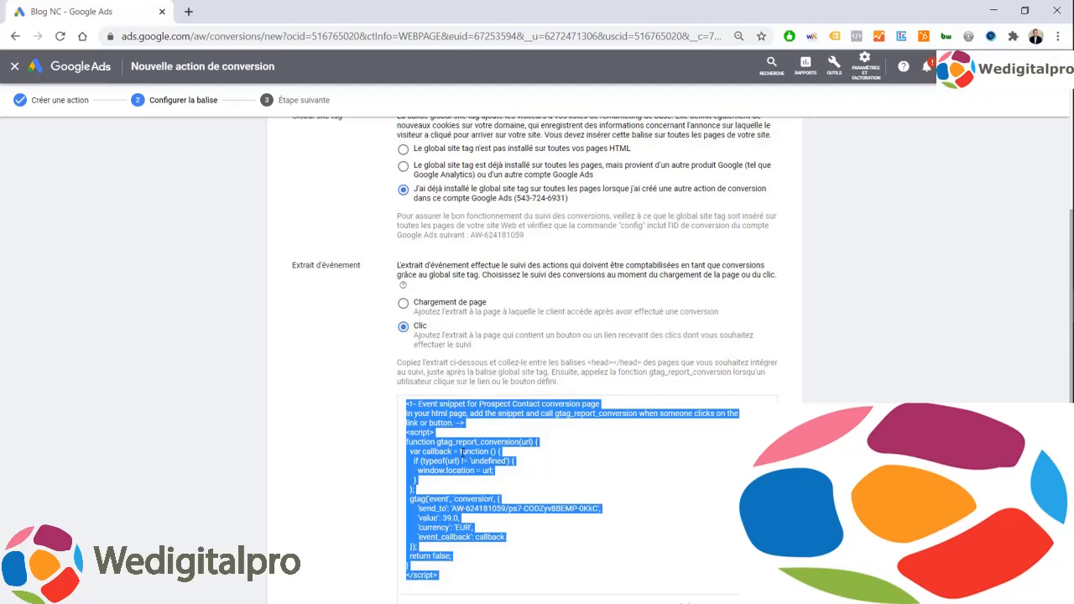
# View the option for sending the tag by e-mail, and choose Google Tag Manager as the installation method.
pyautogui.scroll(3, 462, 453)
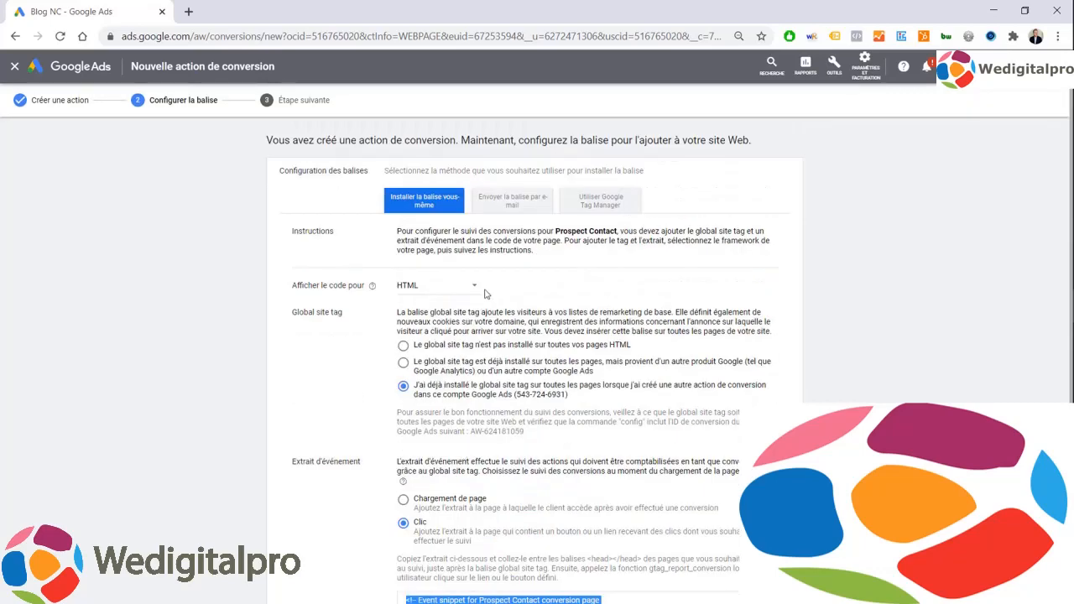
pyautogui.click(521, 205)
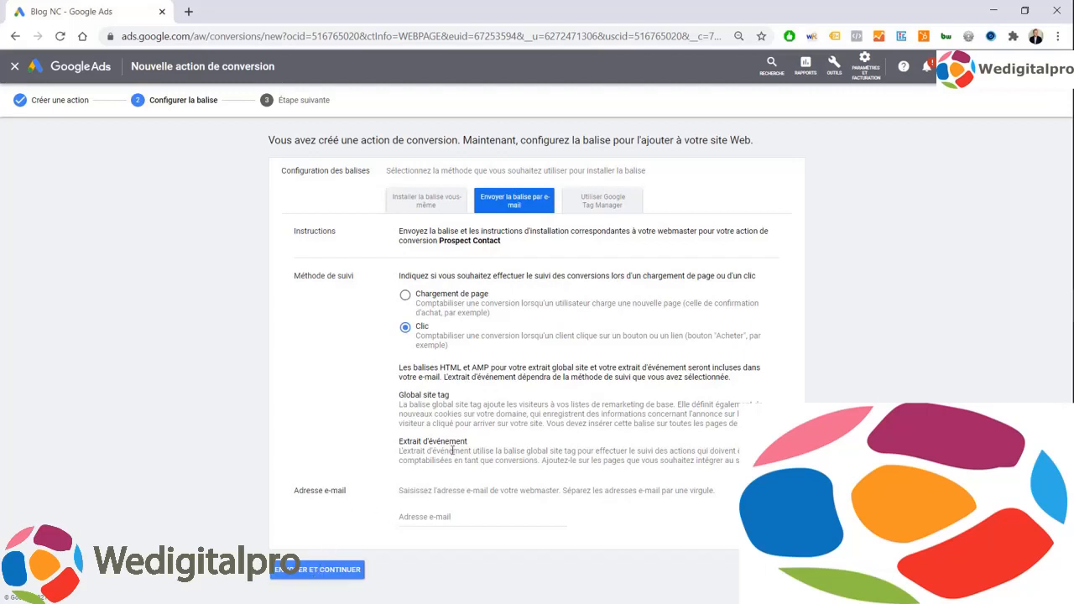
pyautogui.click(602, 202)
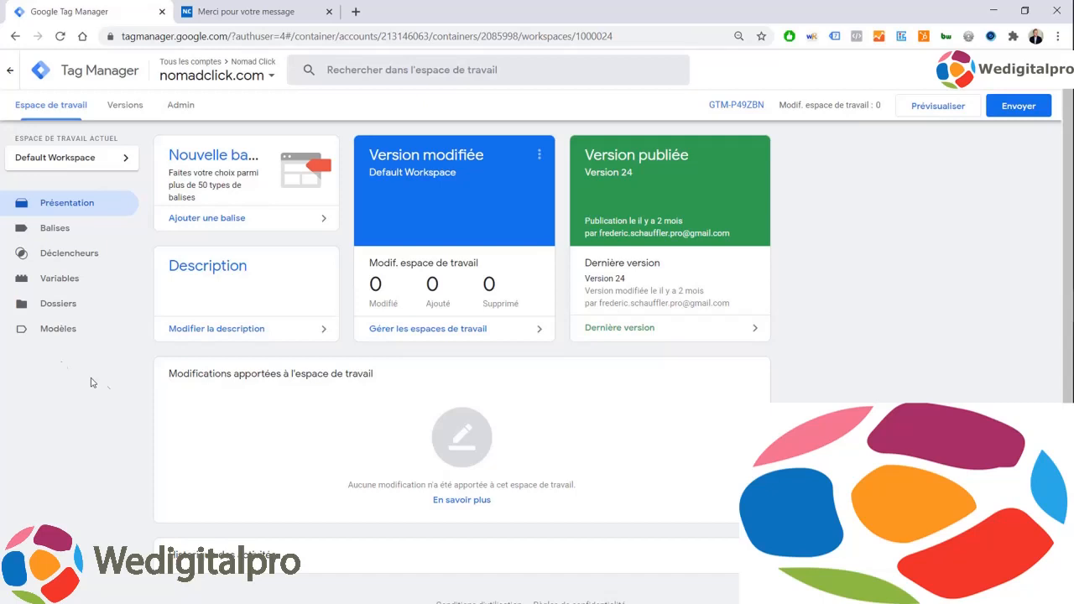
# Create a new tag of the type "Suivi des conversions Google Ads" in the container.
pyautogui.click(56, 234)
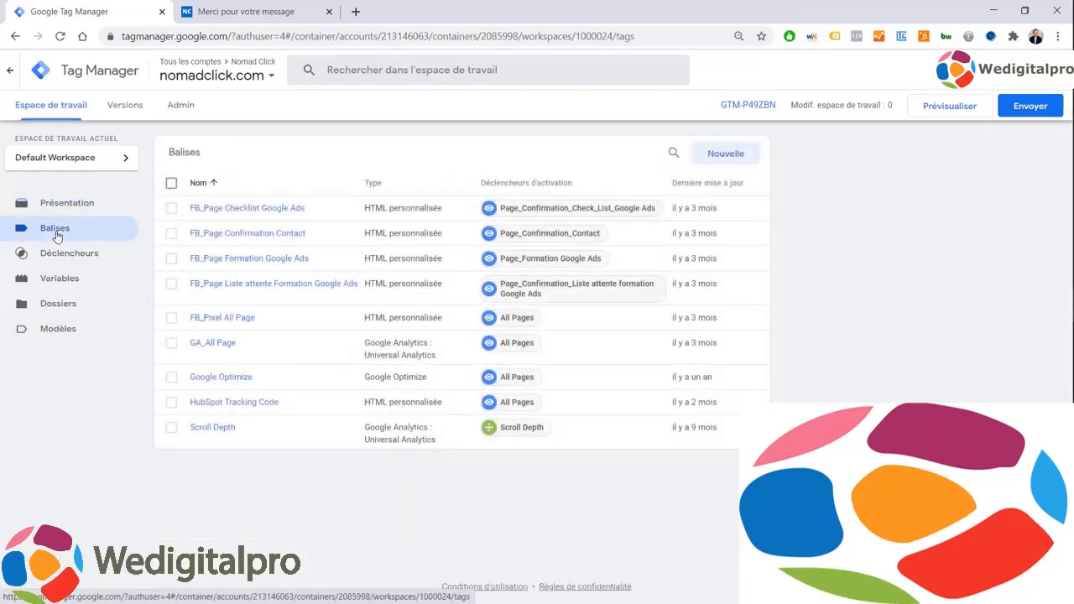
pyautogui.click(726, 154)
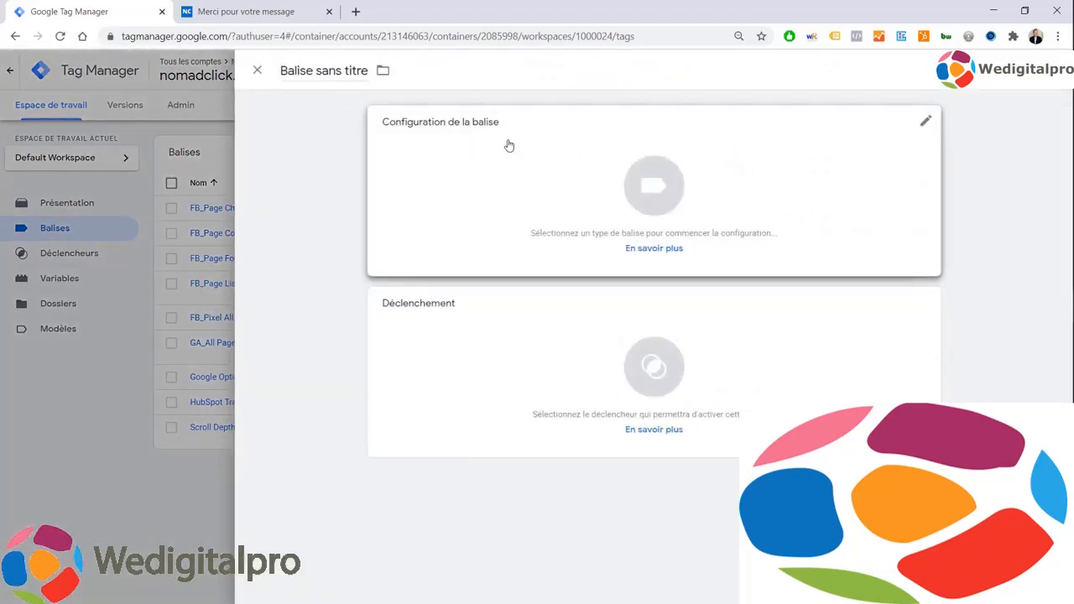
pyautogui.click(553, 182)
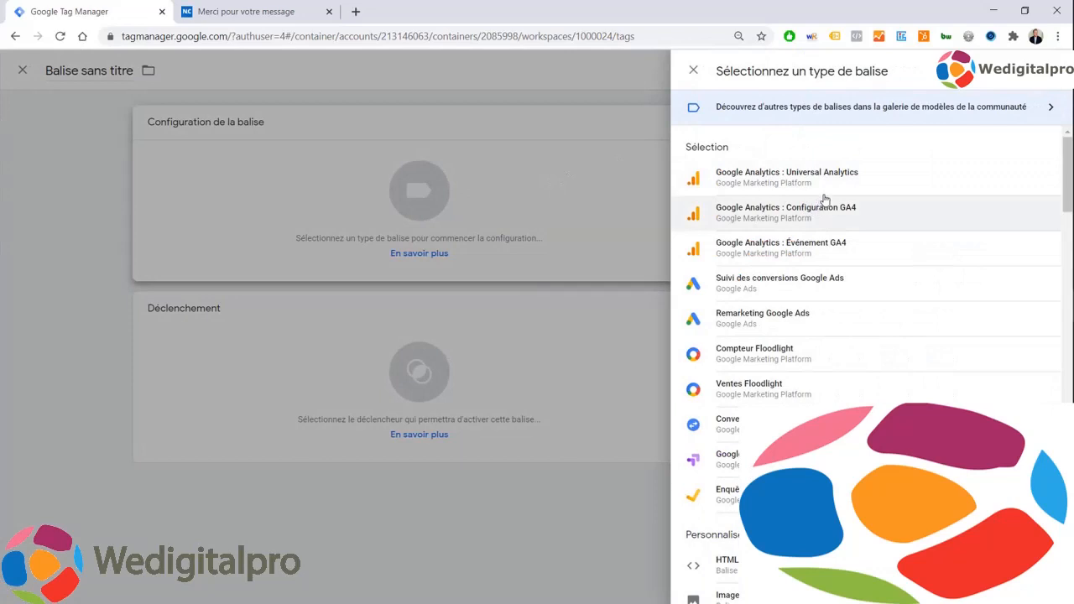
pyautogui.click(791, 286)
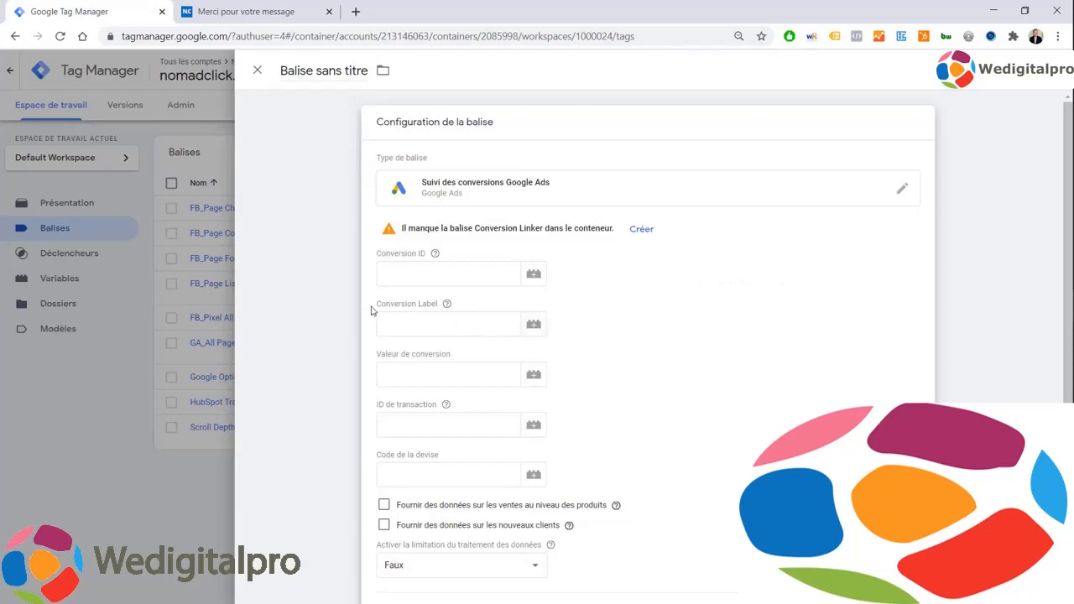
# Fill in the tag's Conversion ID 624181059 and its Conversion Label from the Google Ads installation instructions.
pyautogui.hotkey('alt', 'Tab')
pyautogui.moveTo(421, 297); pyautogui.dragTo(510, 297)
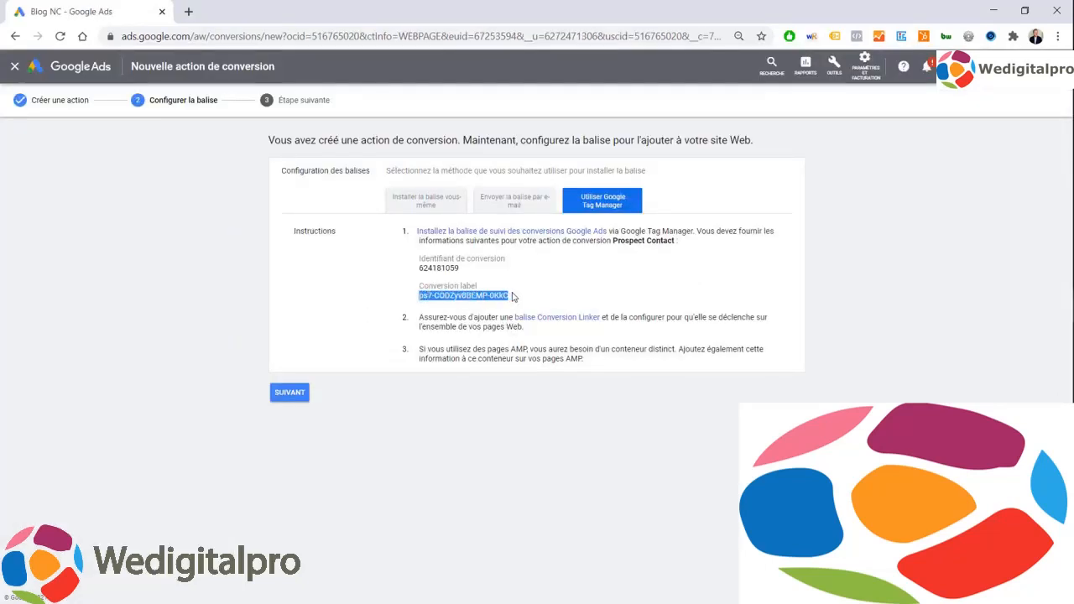
pyautogui.hotkey('alt', 'Tab')
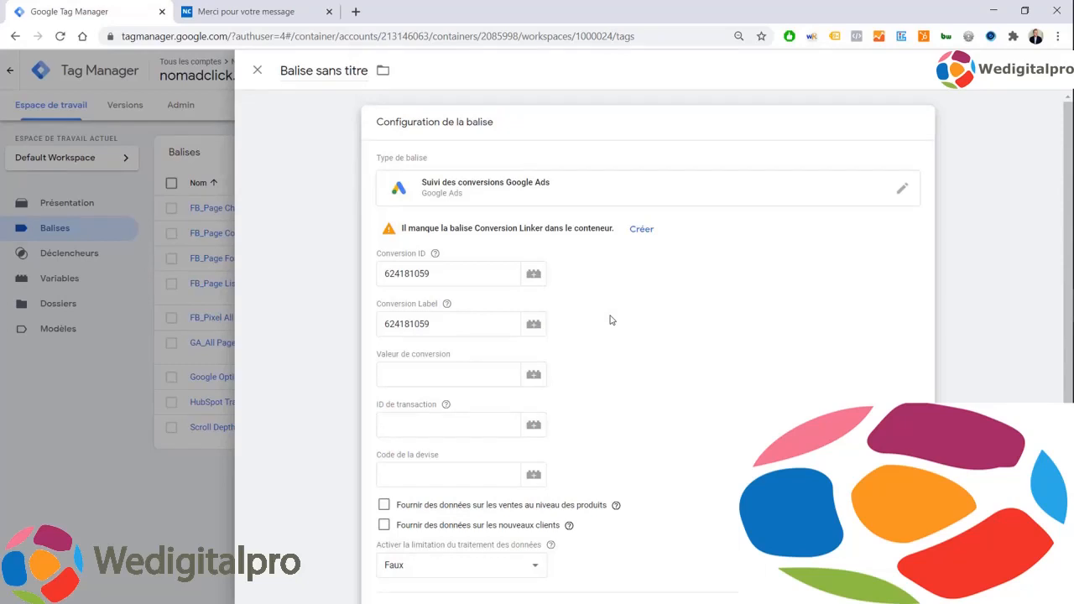
# Name the tag "Conversion Prospect Google Ads".
pyautogui.click(308, 72)
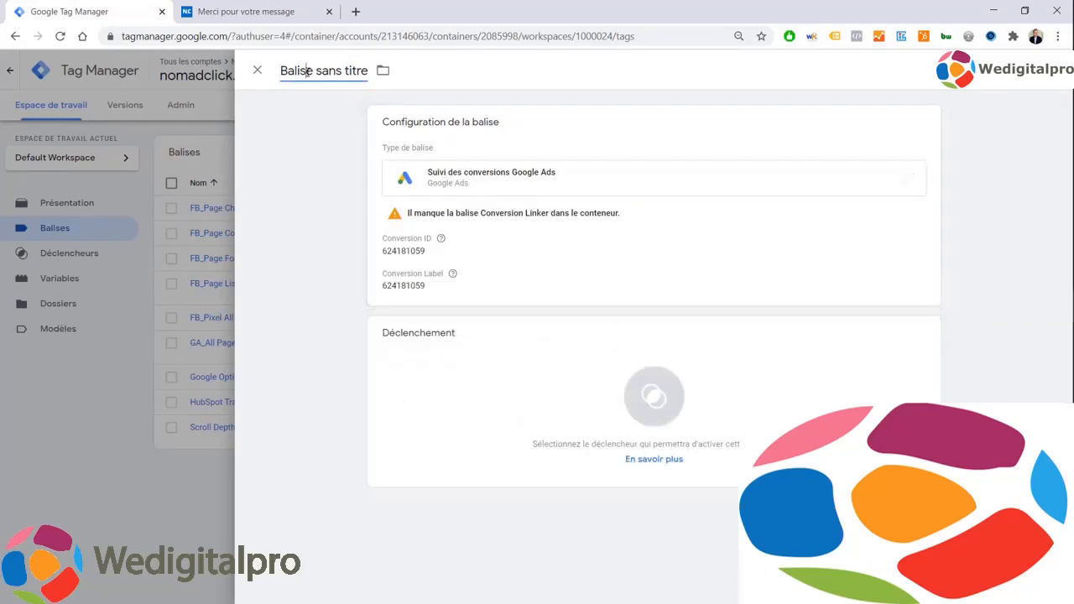
pyautogui.tripleClick(309, 71)
pyautogui.write('Convers')
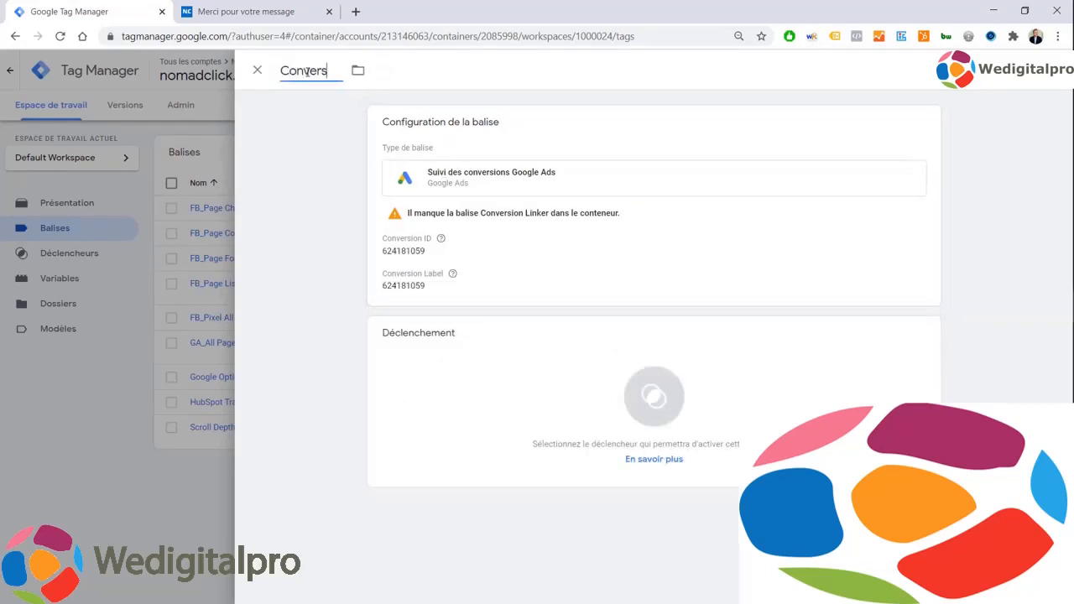
pyautogui.write('ion Prospect Google Ads')
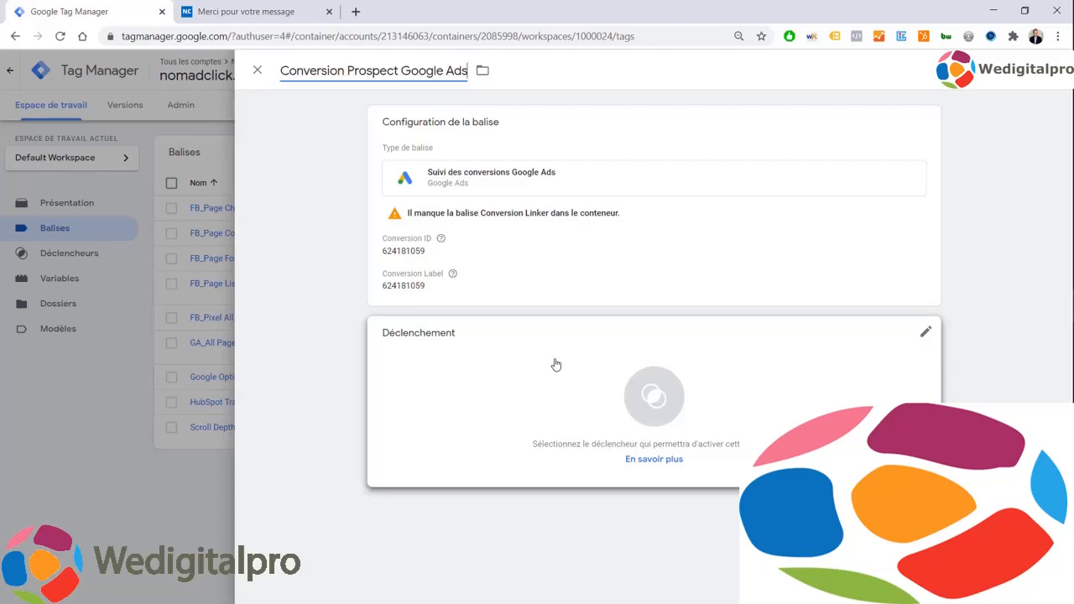
# Copy the path /merci-pour-votre-message/ from the thank-you page's URL and return to the tag in Google Tag Manager.
pyautogui.click(255, 10)
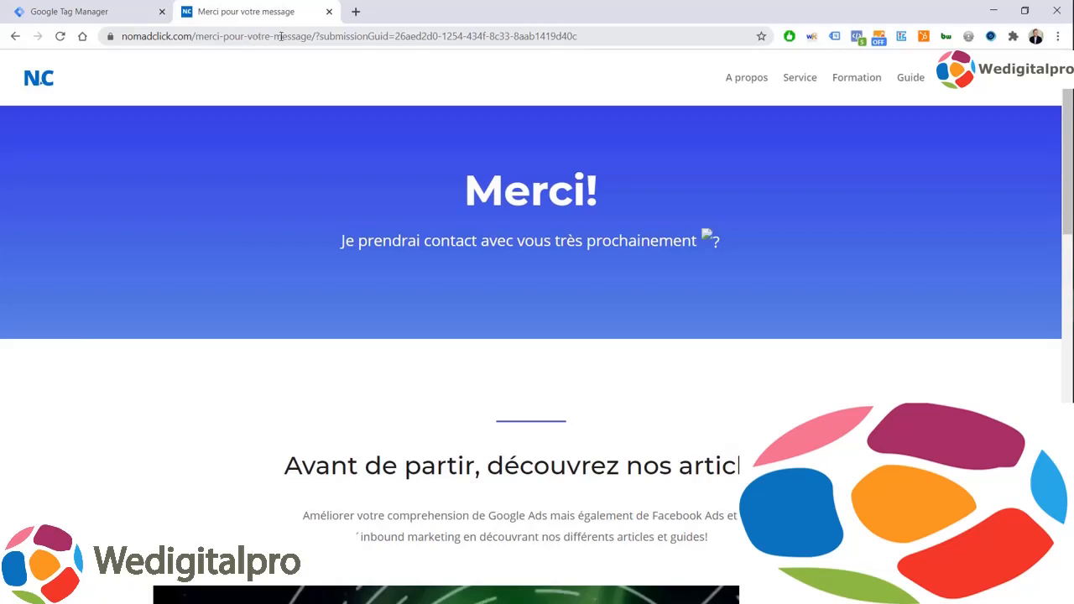
pyautogui.moveTo(317, 36); pyautogui.dragTo(192, 38)
pyautogui.hotkey('ctrl', 'c')
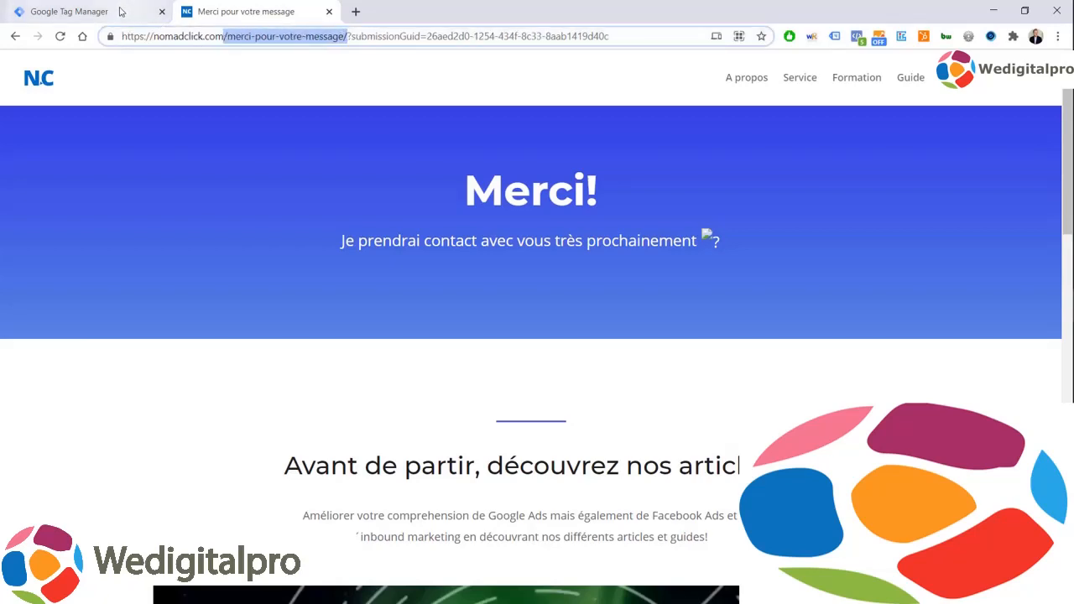
pyautogui.click(118, 11)
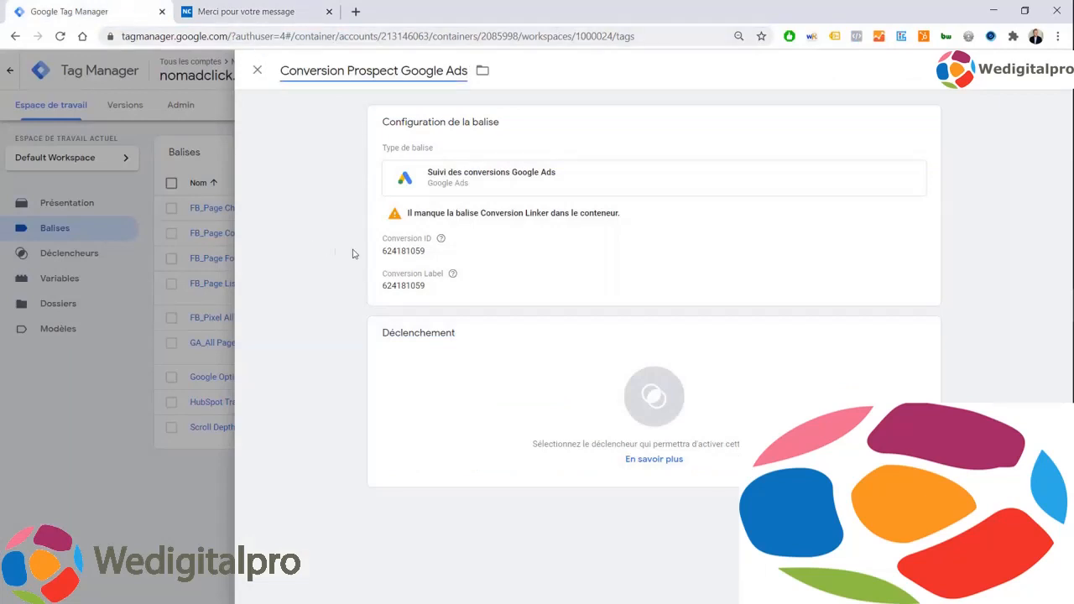
# Add a new trigger of type "Page vue" to the tag, restricted to "Certaines pages vues".
pyautogui.click(583, 384)
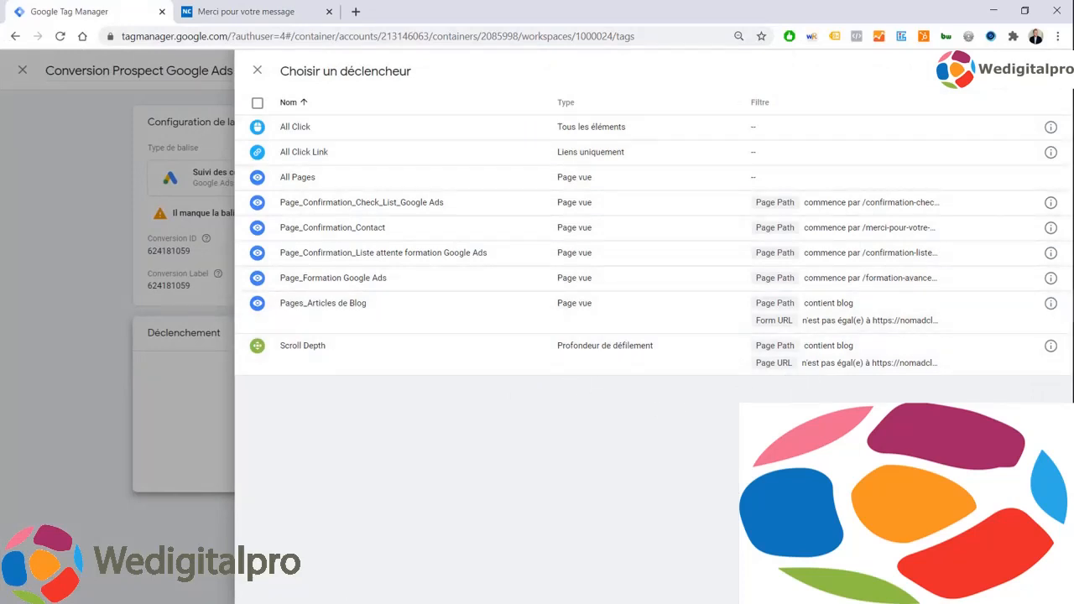
pyautogui.click(1051, 71)
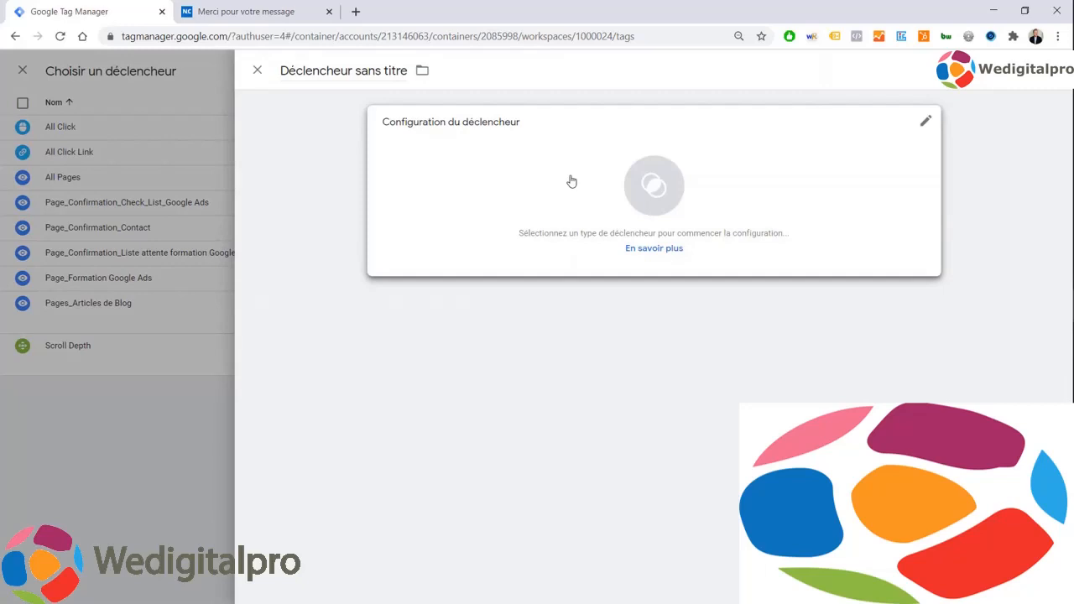
pyautogui.click(571, 182)
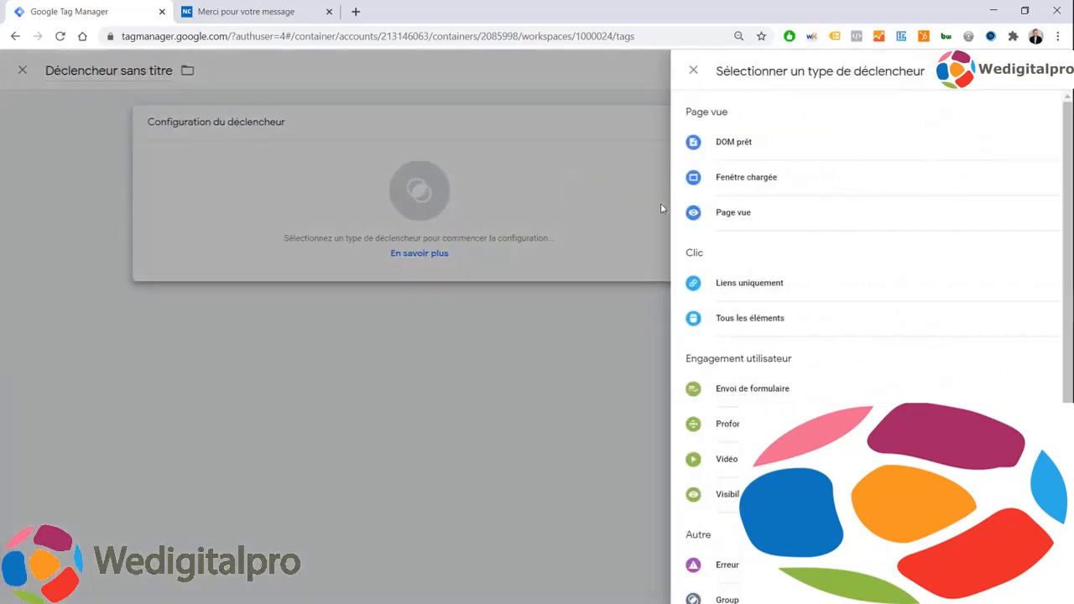
pyautogui.click(741, 216)
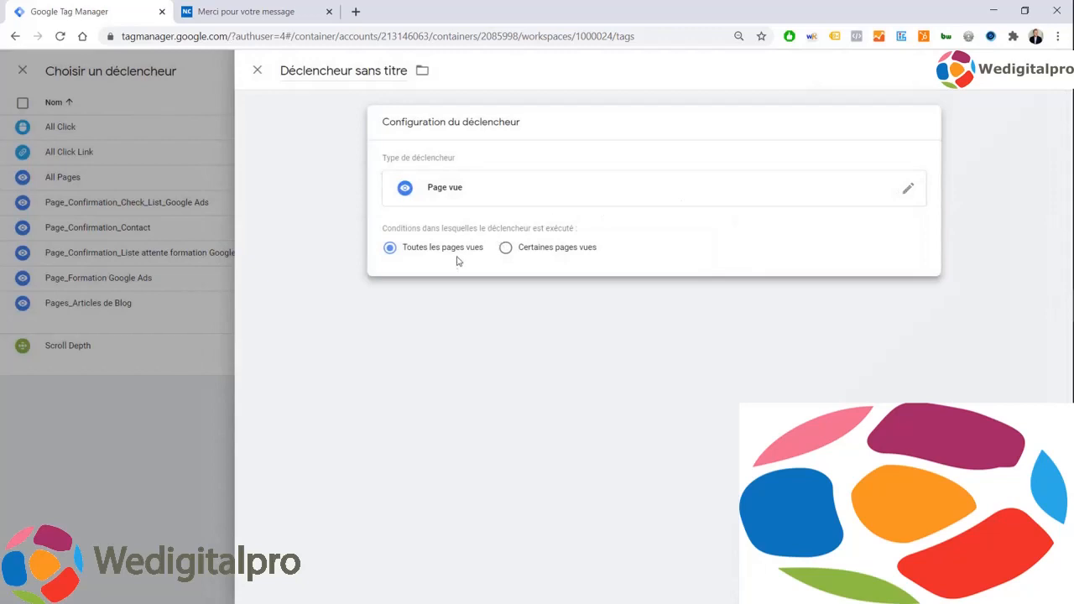
pyautogui.click(506, 250)
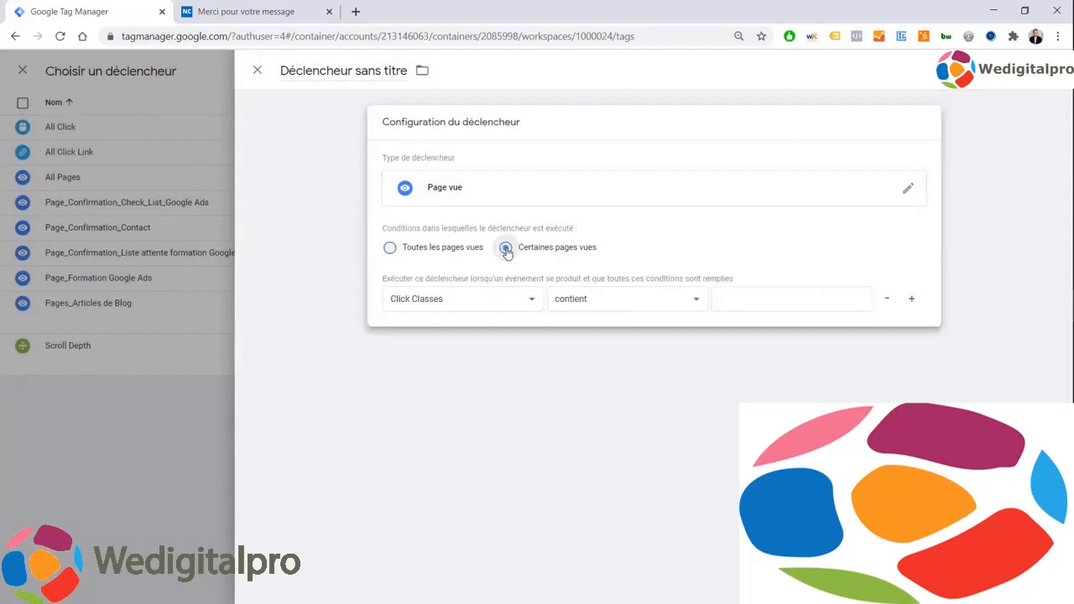
# Set the trigger condition to Page Path "contient" /merci-pour-votre-message/.
pyautogui.click(452, 302)
pyautogui.scroll(-3, 464, 371)
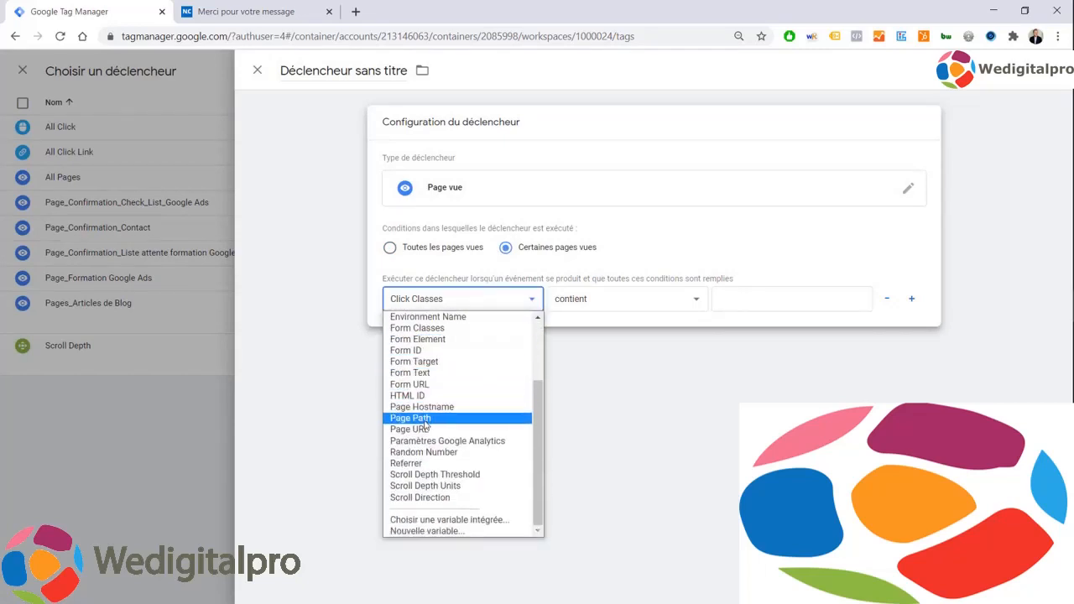
pyautogui.click(425, 418)
pyautogui.click(733, 303)
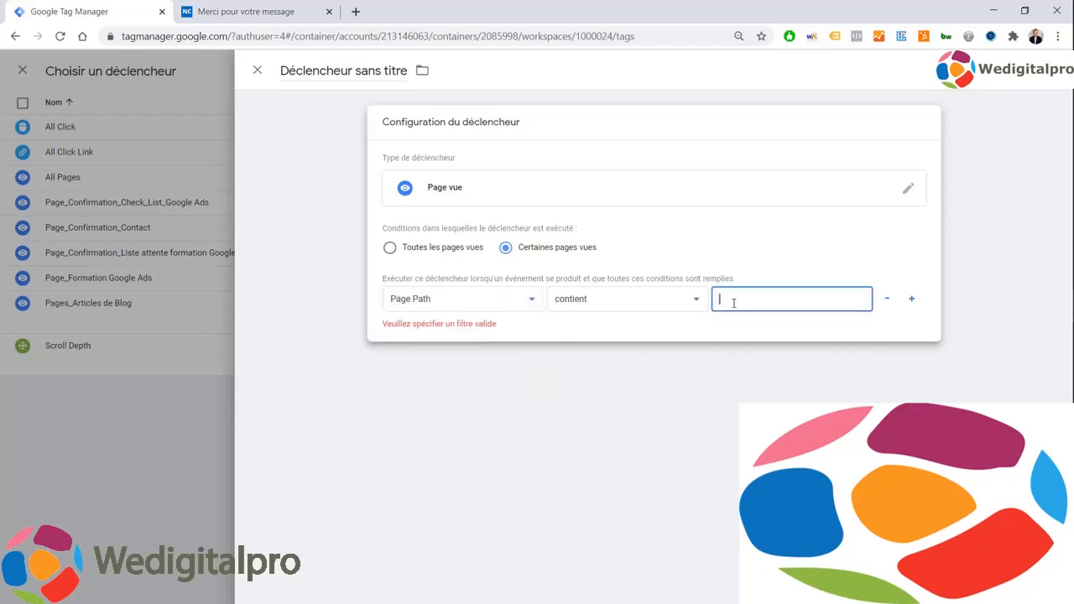
pyautogui.hotkey('ctrl', 'v')
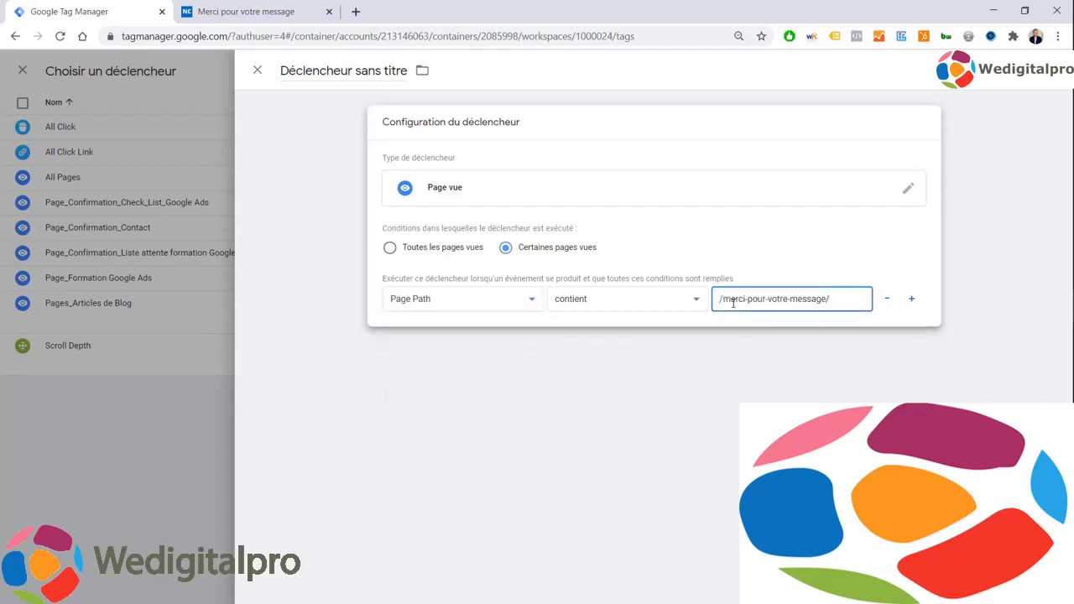
# Name the trigger "Page de confirmation Contact", and save both the trigger and the conversion tag.
pyautogui.click(368, 77)
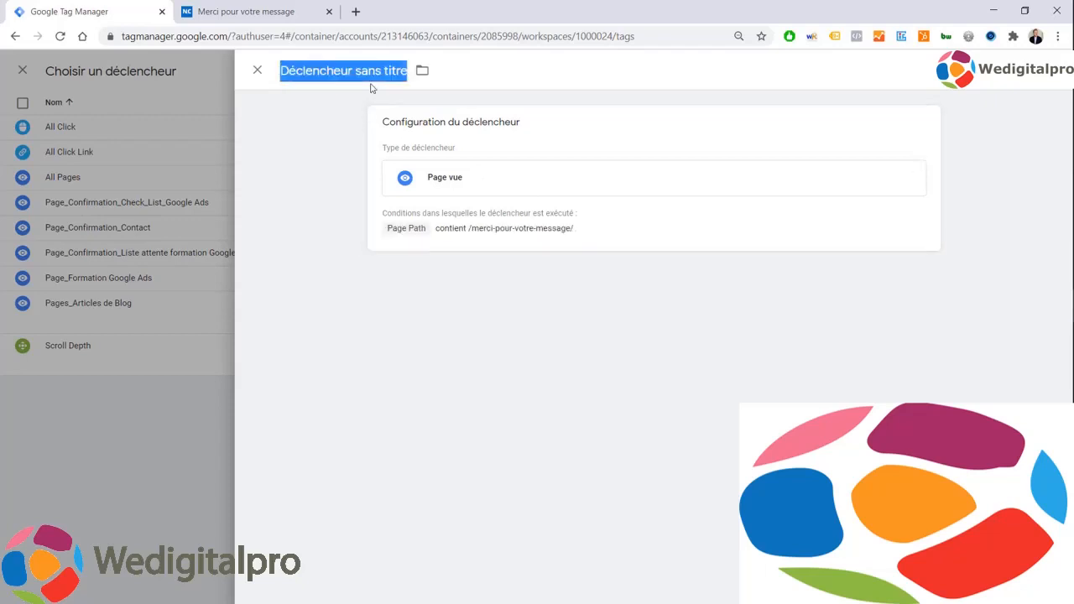
pyautogui.write('Page de confirmation')
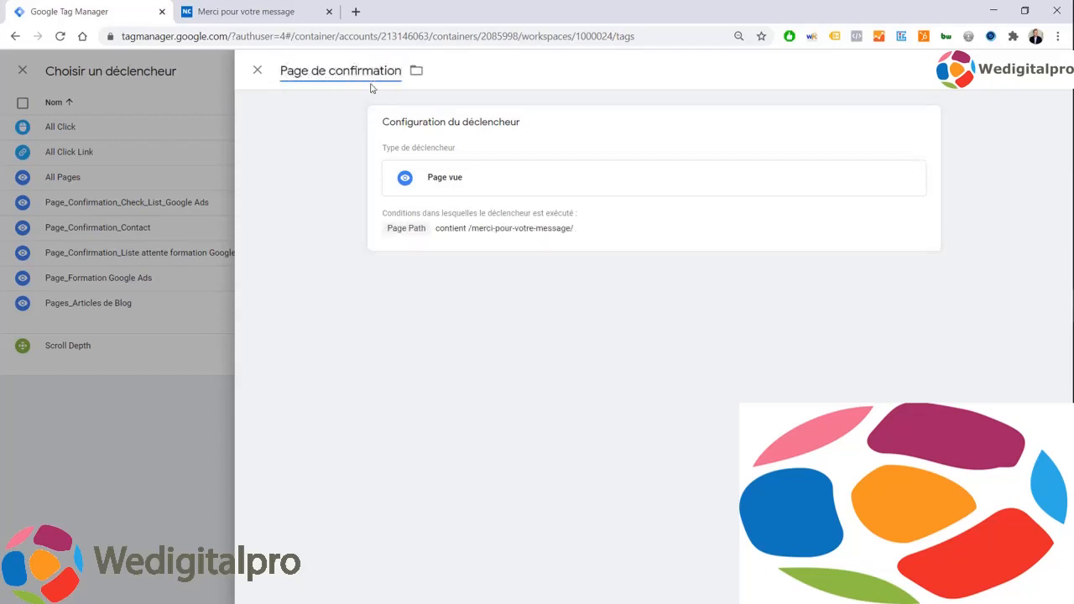
pyautogui.write(' Contact')
pyautogui.click(318, 154)
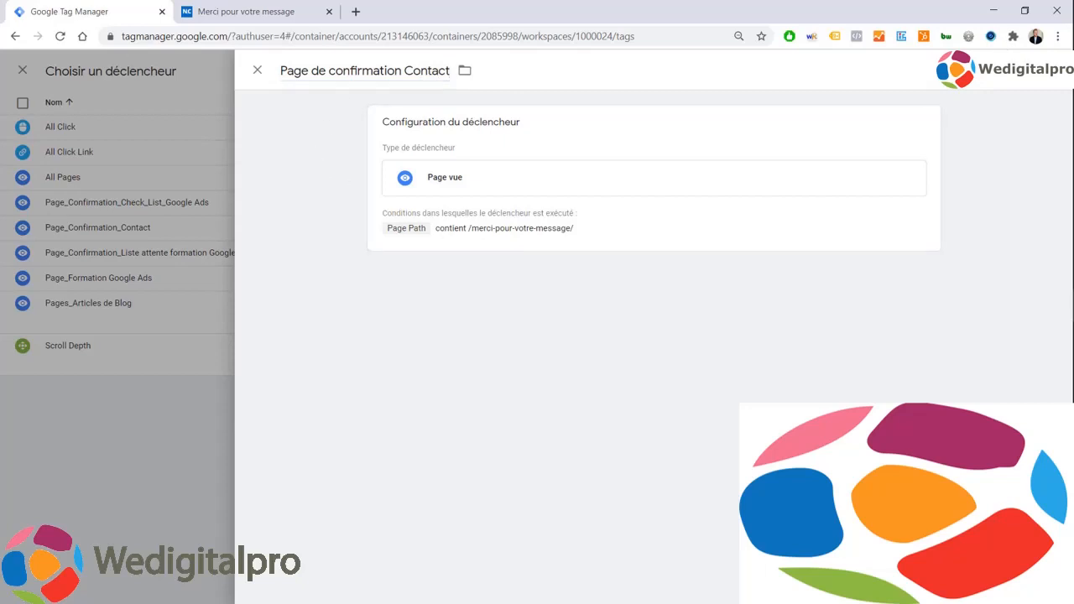
pyautogui.click(1013, 71)
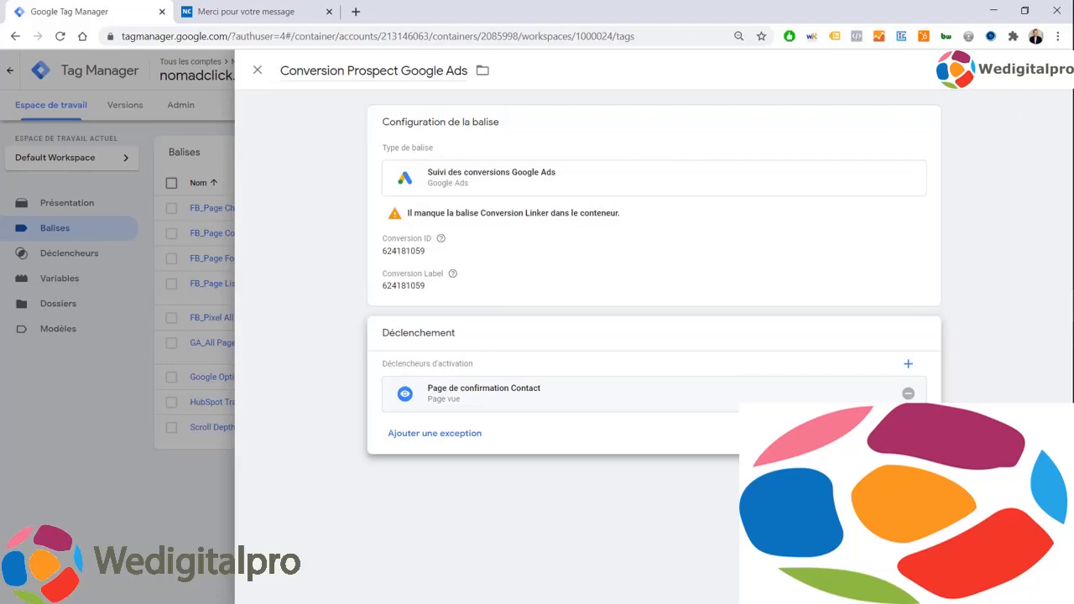
pyautogui.click(1013, 71)
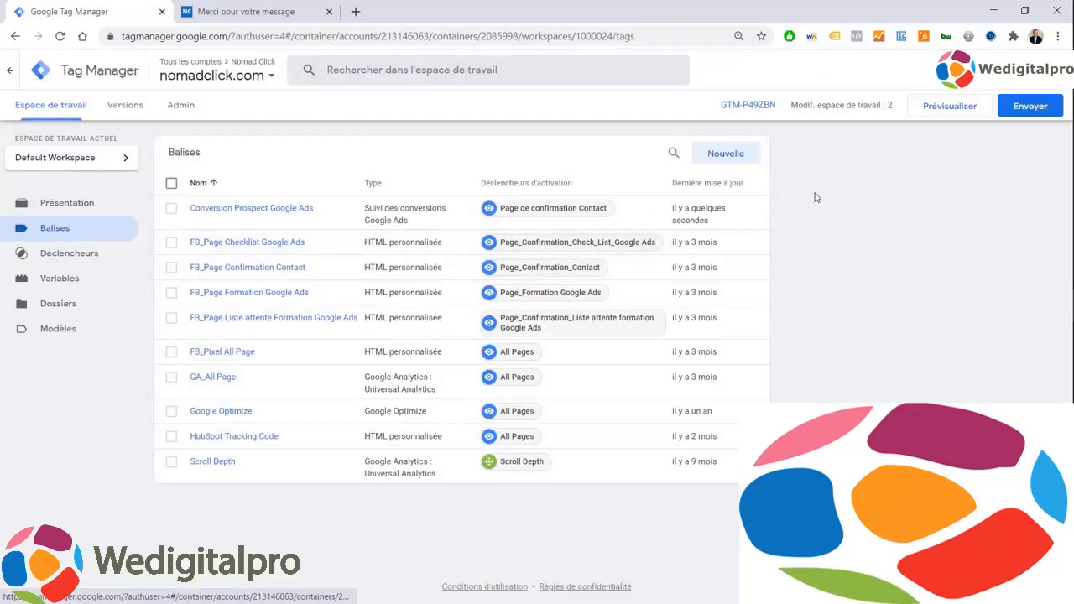
# Create a new Conversion Linker tag fired by the "All Pages" trigger.
pyautogui.click(744, 165)
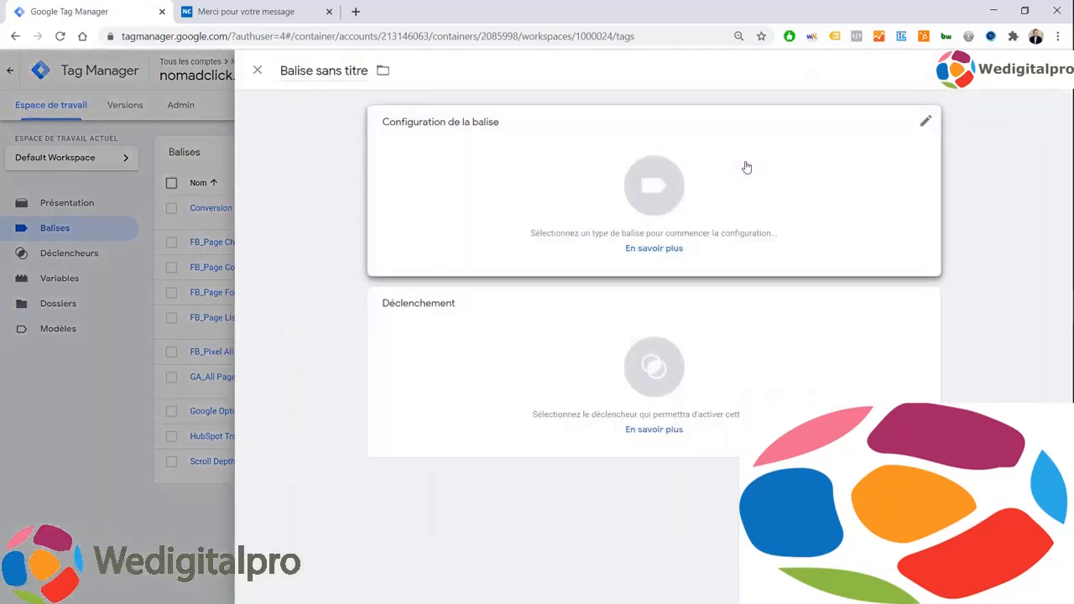
pyautogui.click(747, 171)
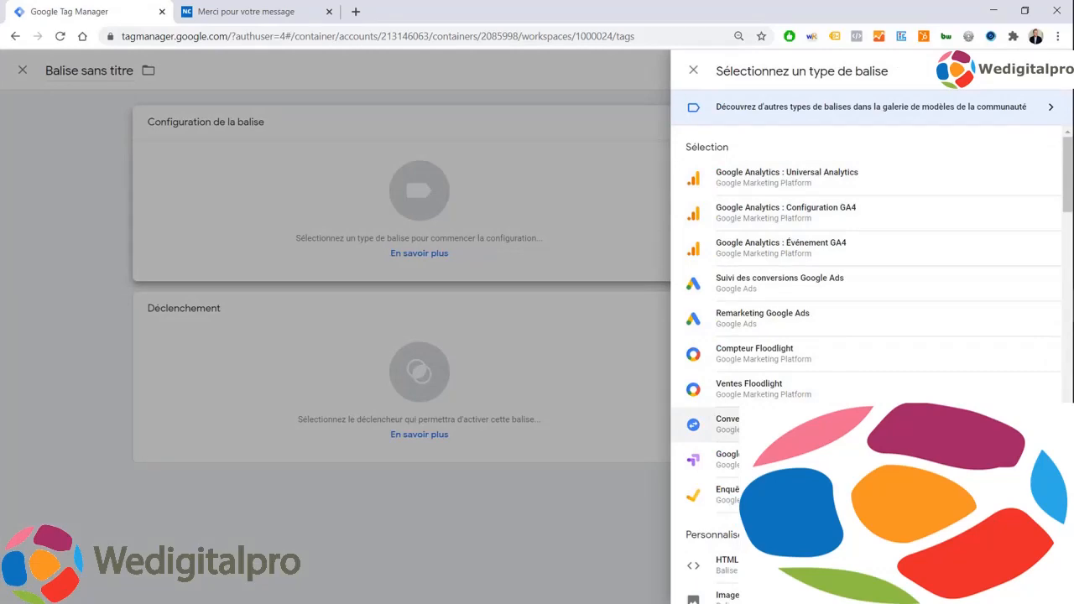
pyautogui.click(755, 424)
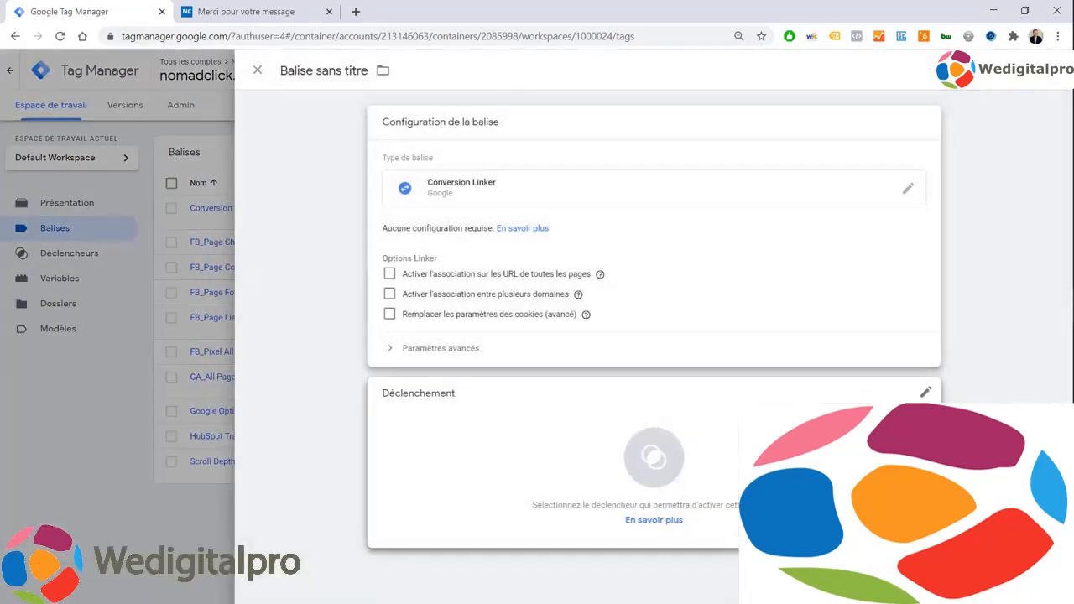
pyautogui.click(698, 420)
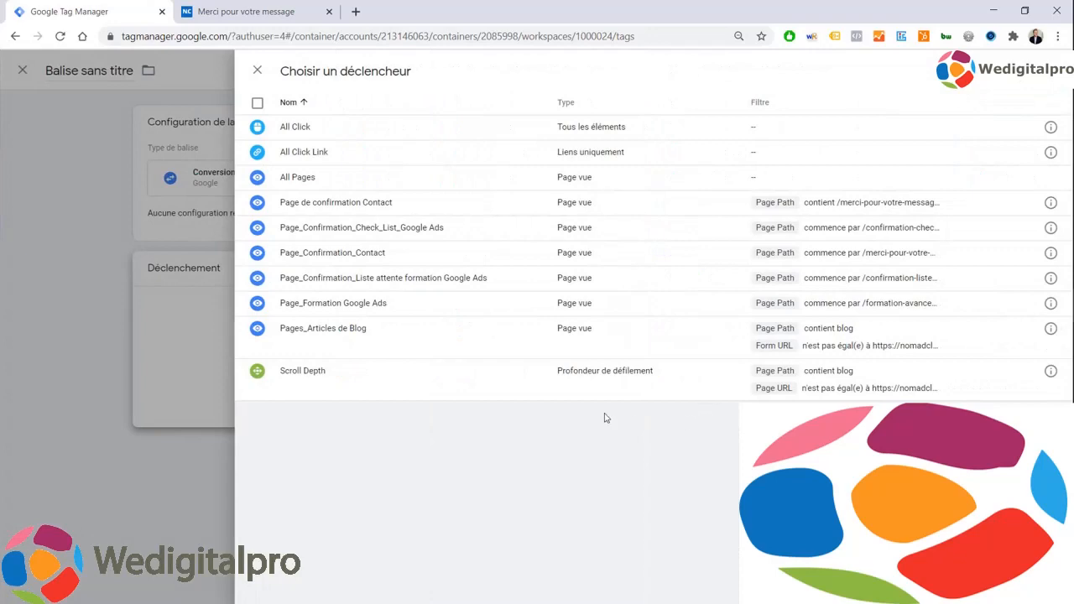
pyautogui.click(346, 178)
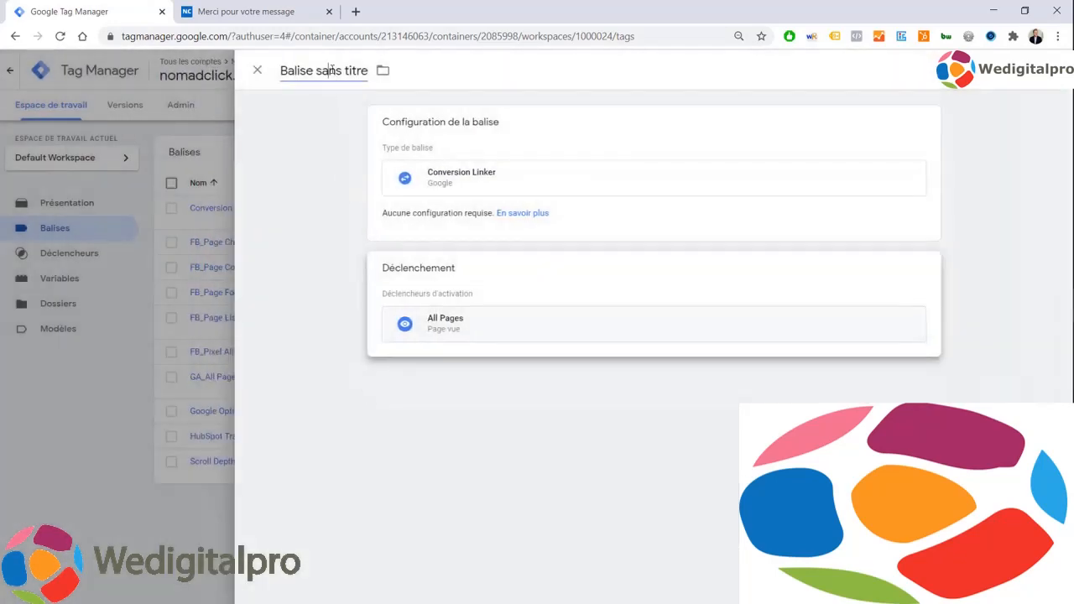
# Name the linker tag "Conversion Linker" and save it.
pyautogui.click(332, 71)
pyautogui.write('C')
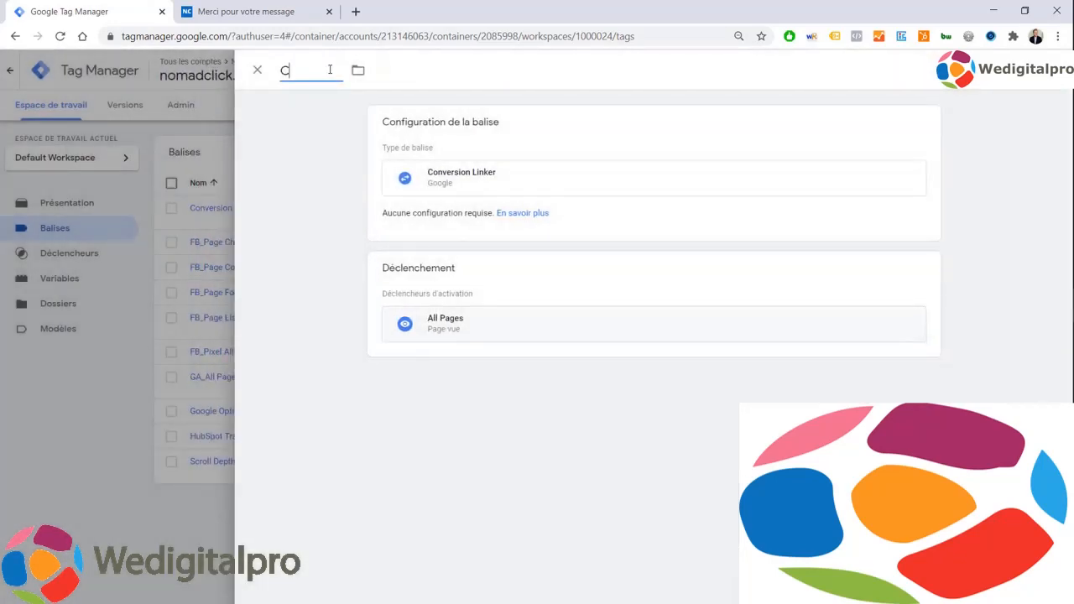
pyautogui.write('onversion Linker')
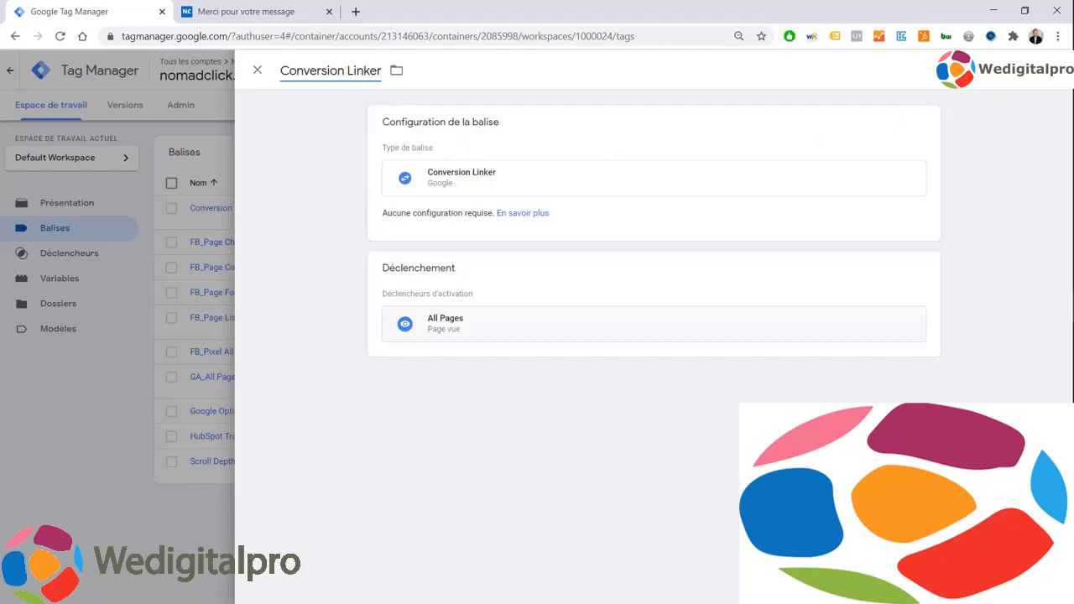
pyautogui.click(999, 70)
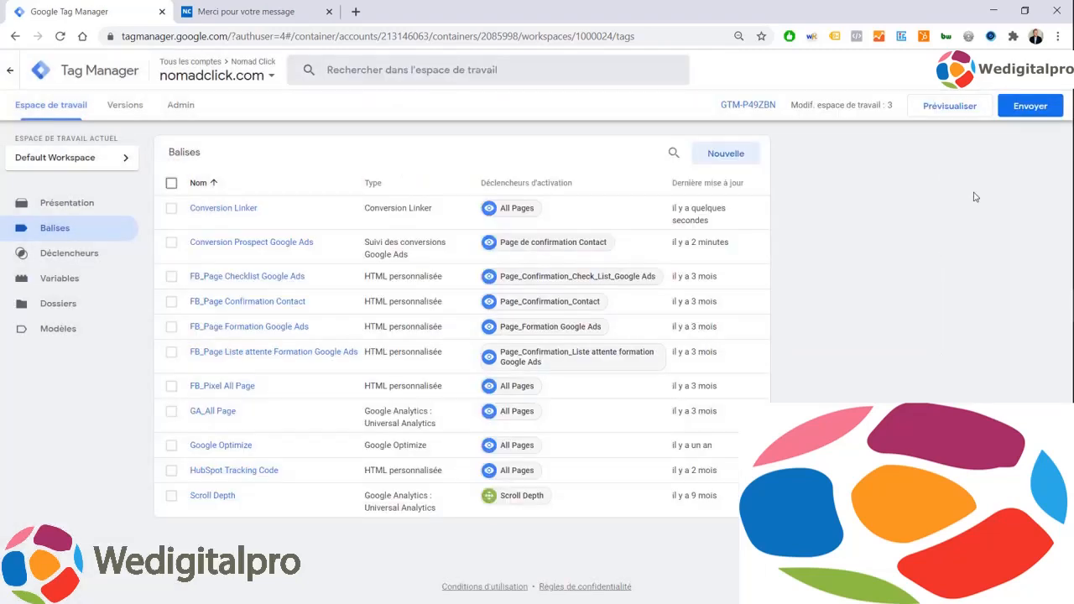
# Publish the workspace changes to the Live environment as a version named "Suivi Google Ads + Balise Linker".
pyautogui.click(1030, 111)
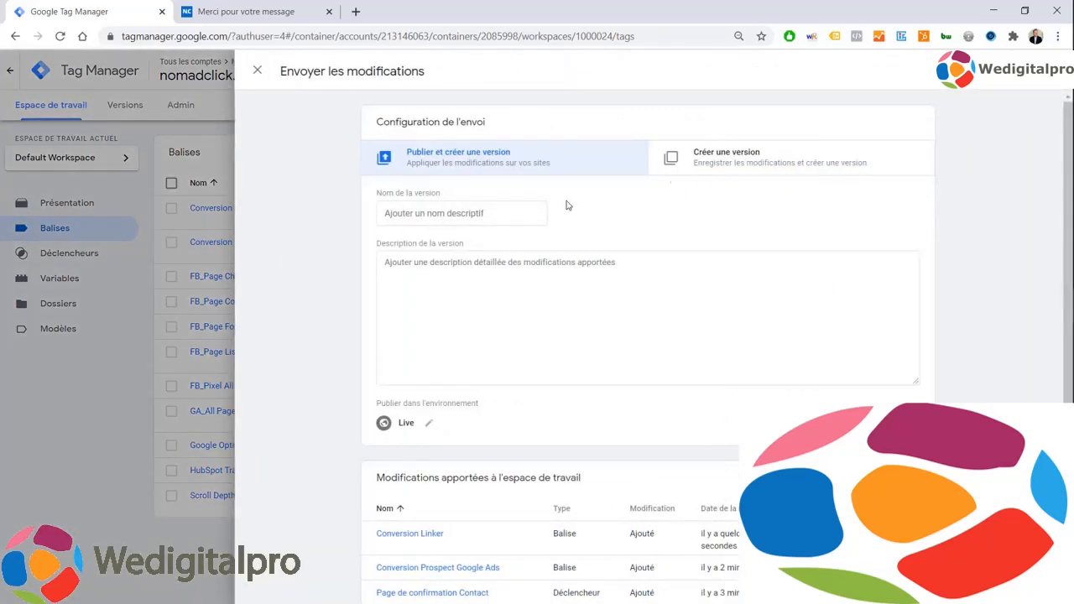
pyautogui.click(500, 212)
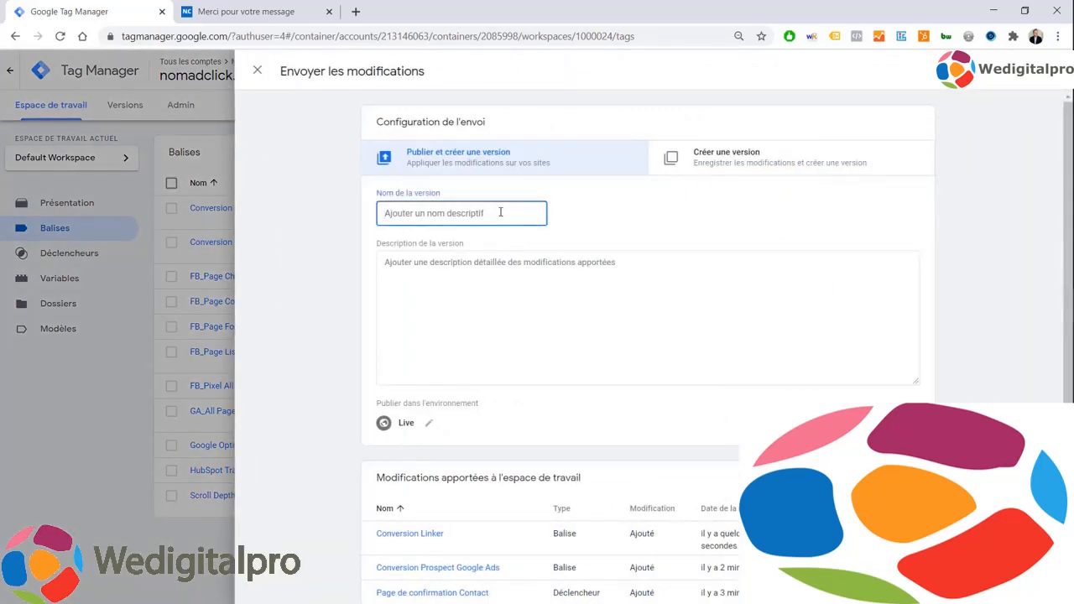
pyautogui.write('Suivi Google Ads + Balise Linker')
pyautogui.click(620, 236)
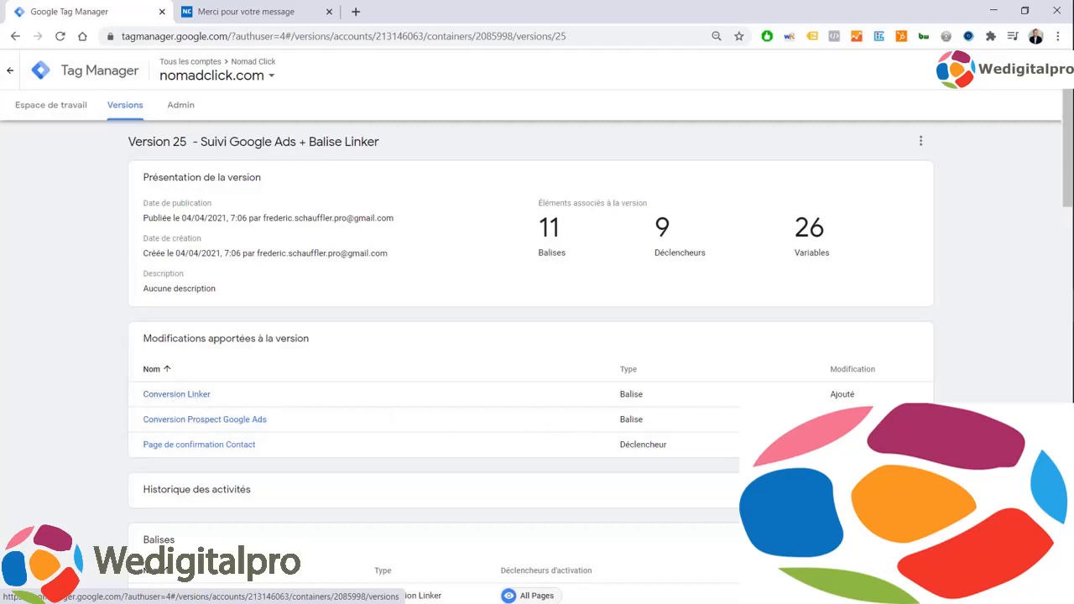
pyautogui.click(44, 111)
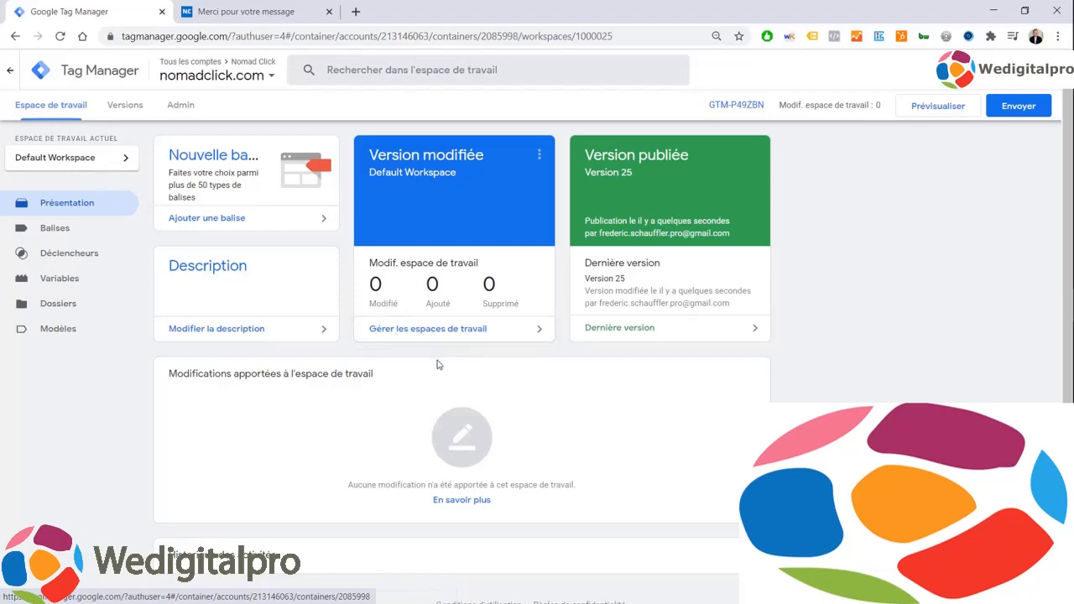
pyautogui.click(938, 108)
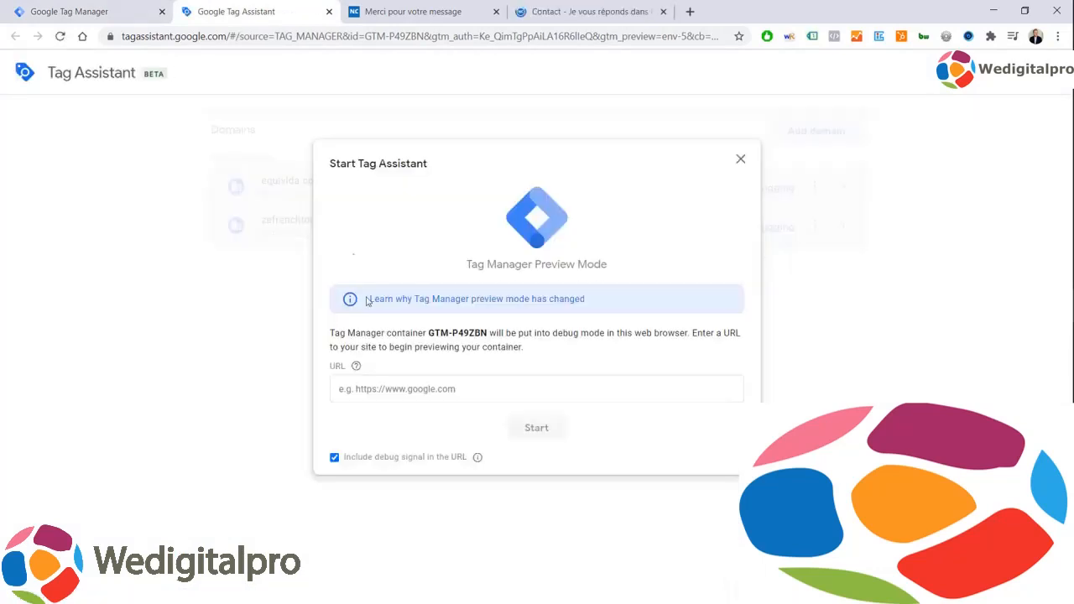
pyautogui.click(373, 392)
pyautogui.write('https://nomadclick.com/contact/')
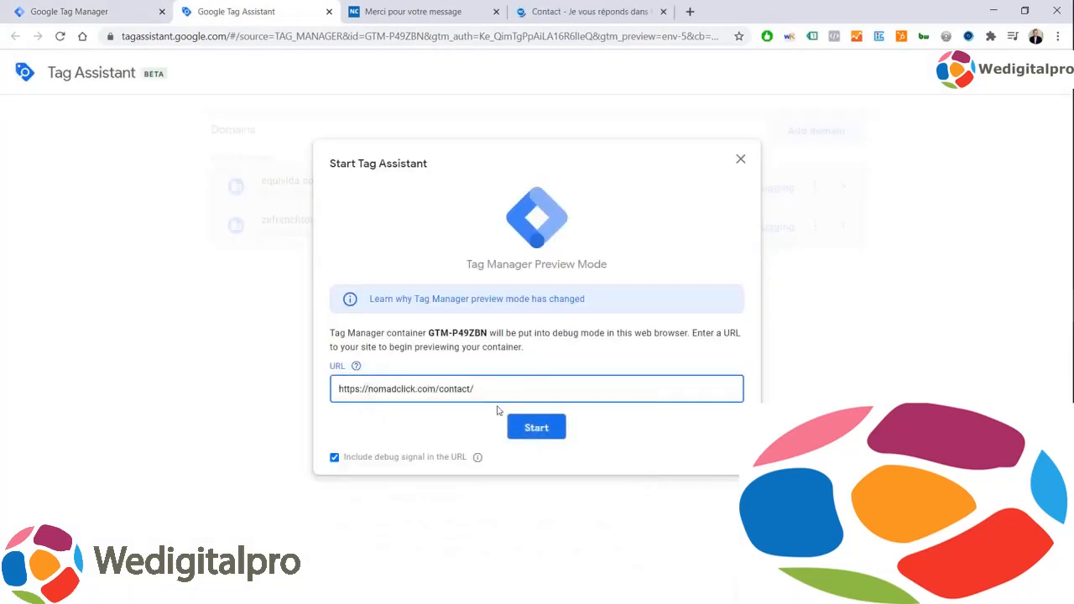
pyautogui.click(541, 429)
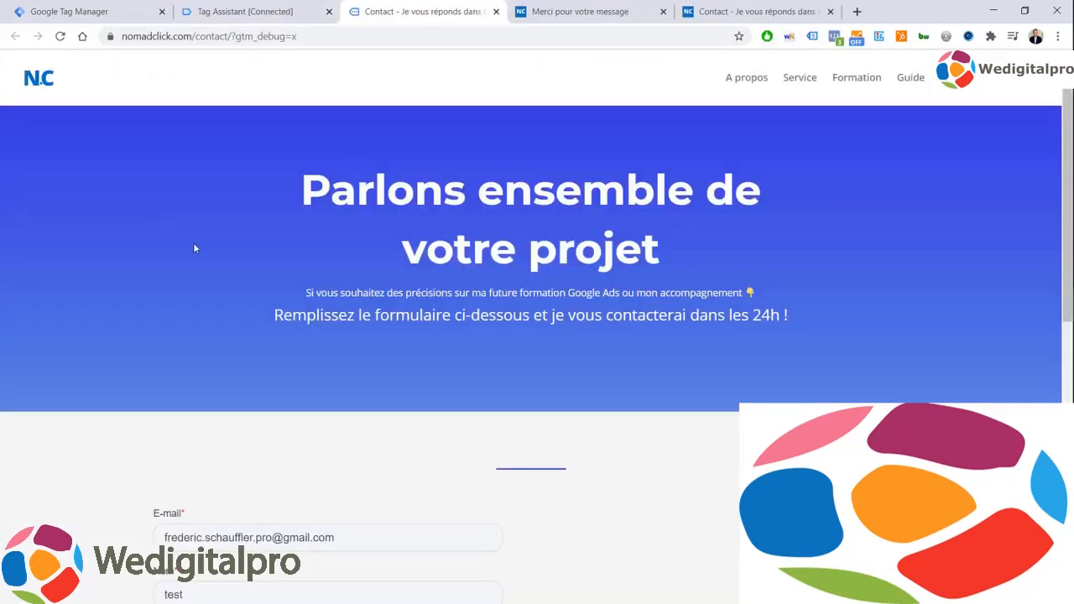
# Check the contact page's debug URL and examine which tags fired on that page in the Tag Assistant summary.
pyautogui.click(268, 36)
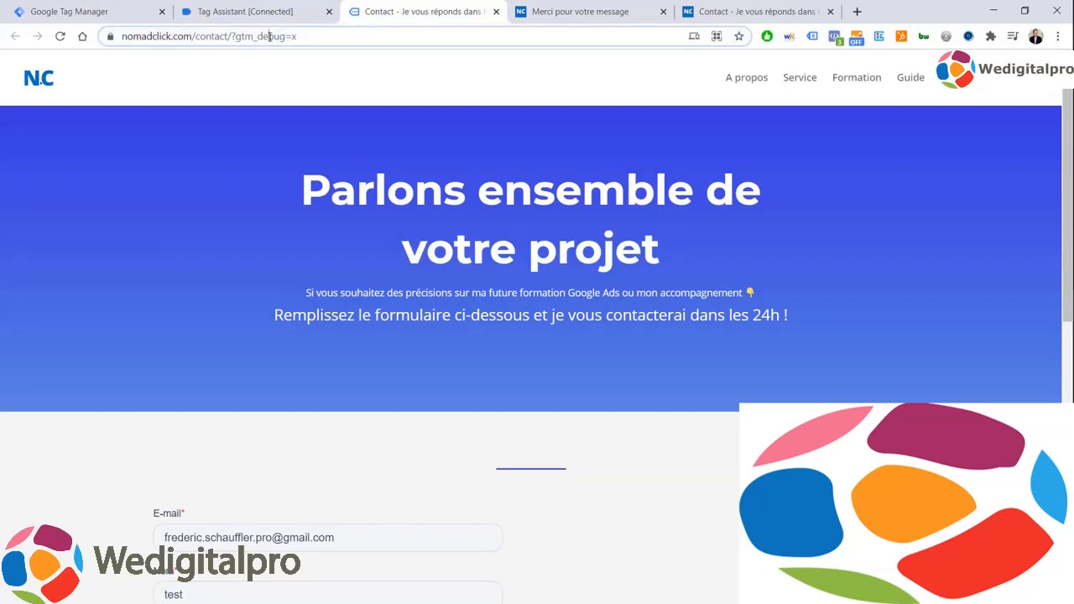
pyautogui.click(270, 36)
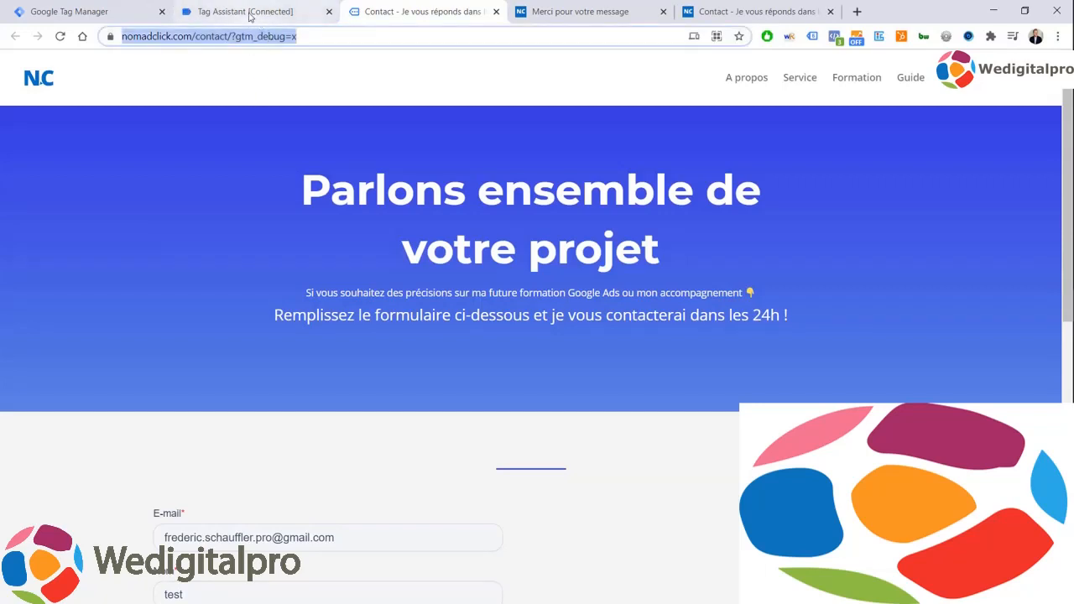
pyautogui.click(249, 13)
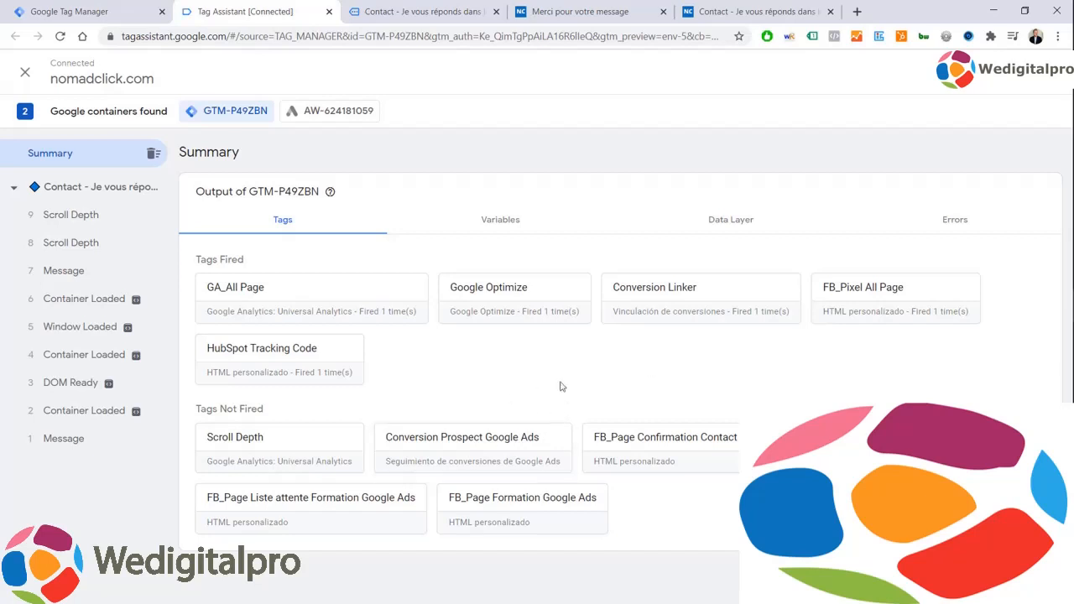
# Submit the prefilled contact form with the communications consent accepted, and review the fired tags in the Tag Assistant summary.
pyautogui.click(424, 11)
pyautogui.scroll(-3, 286, 322)
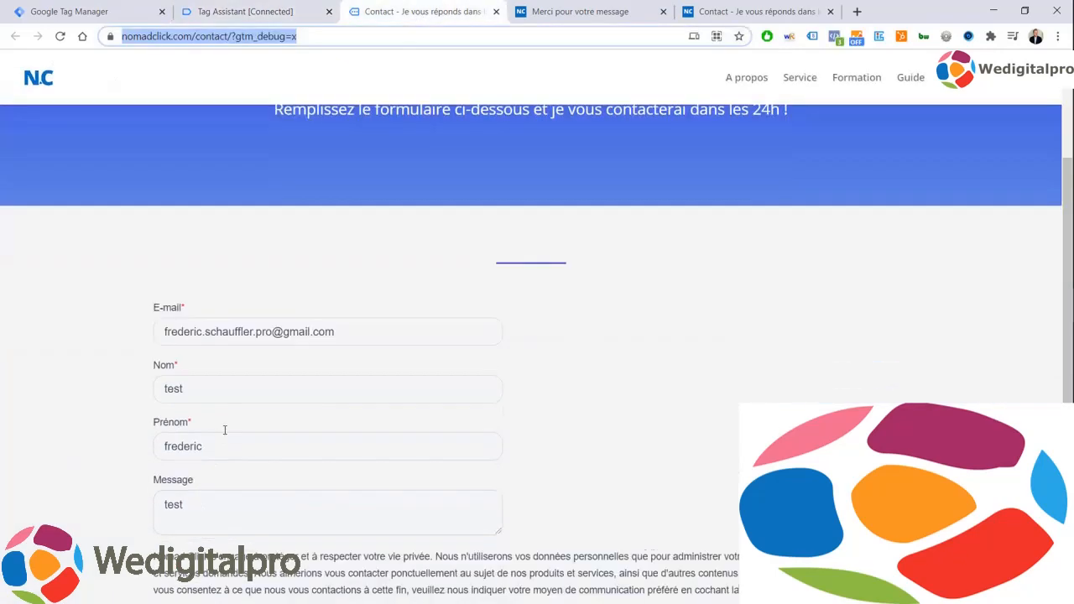
pyautogui.scroll(-3, 249, 376)
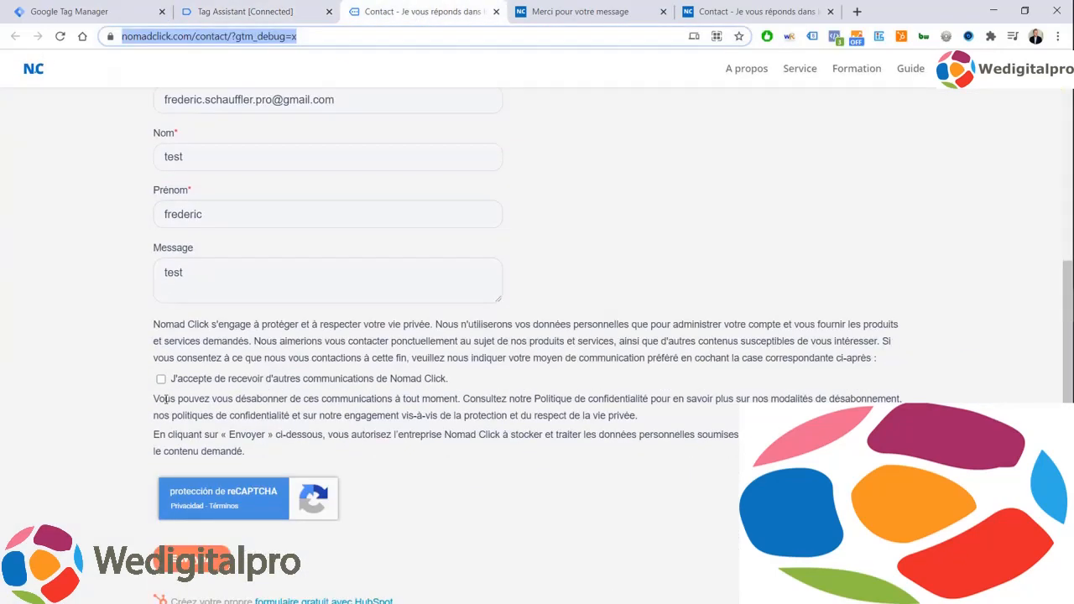
pyautogui.click(162, 379)
pyautogui.click(193, 558)
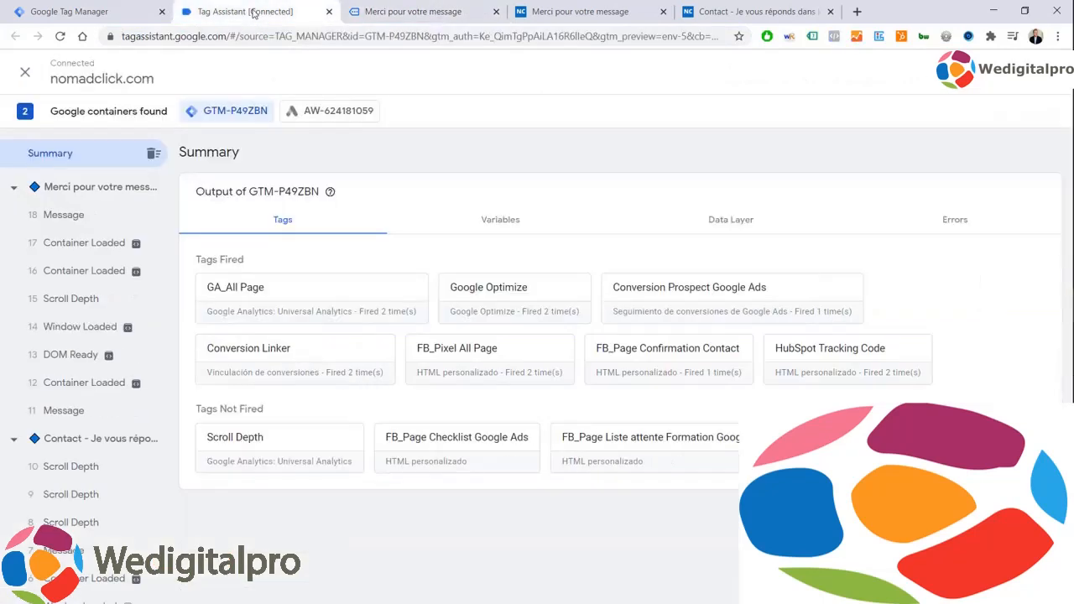
pyautogui.click(256, 11)
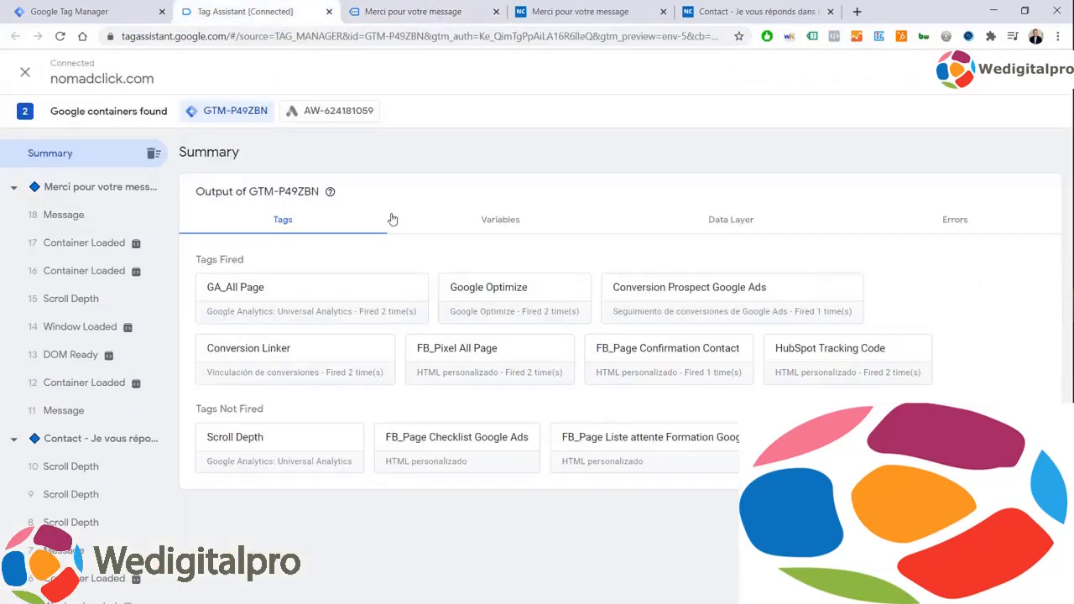